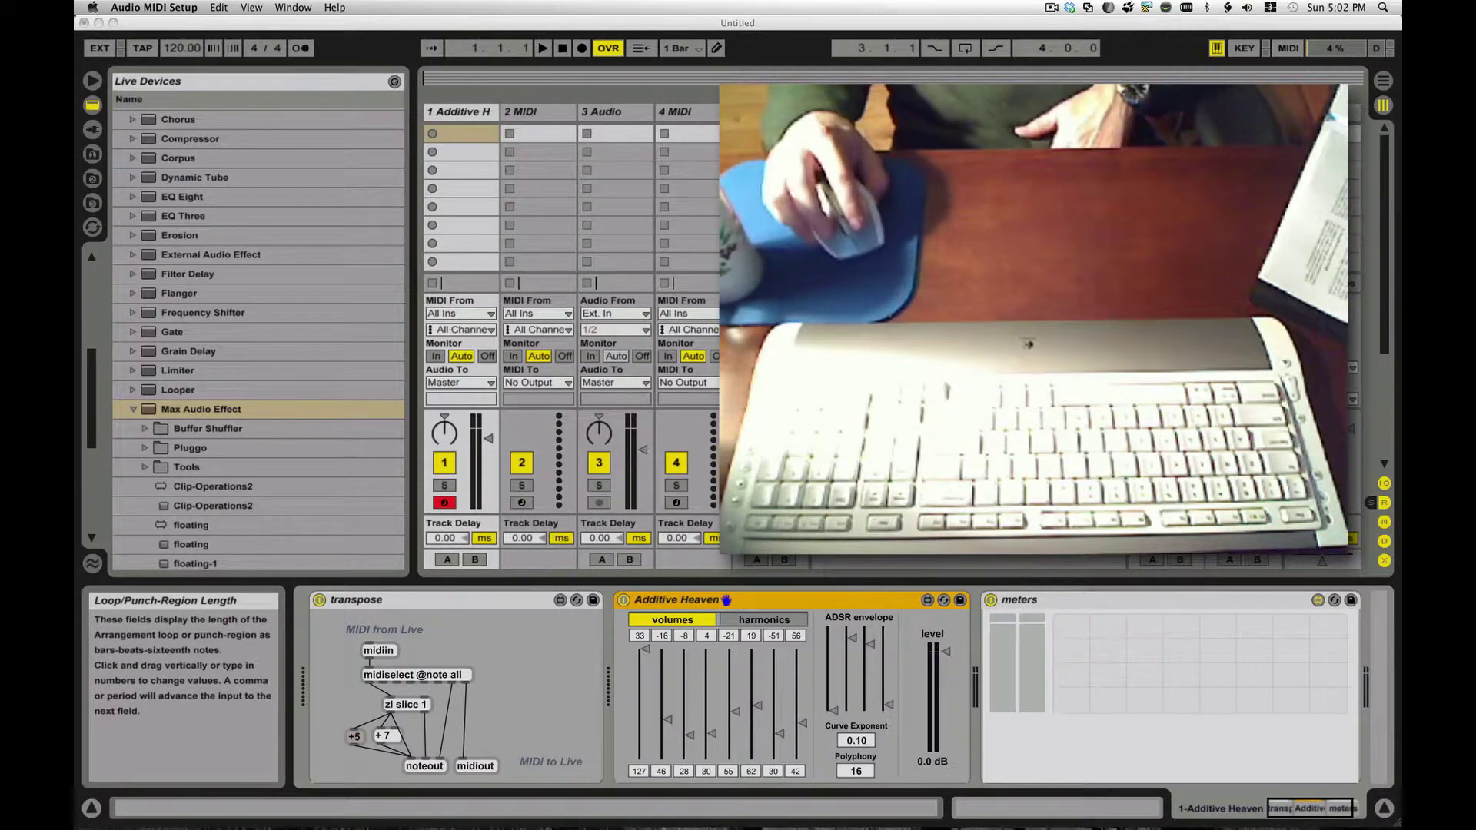
# - Focus Live and collapse the Max Audio Effect and Audio Effects browser folders
pyautogui.click(465, 601)
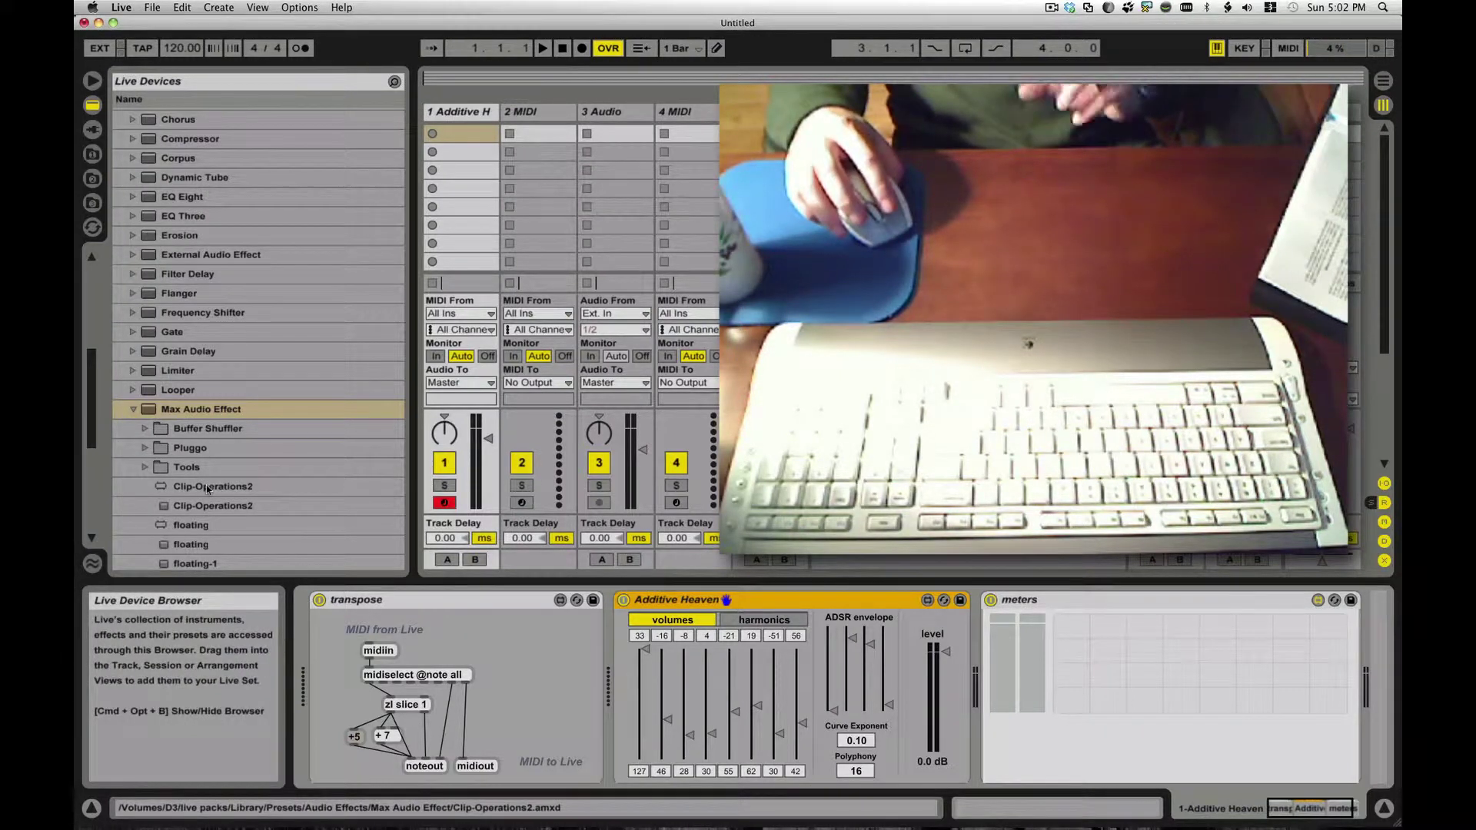
pyautogui.click(133, 411)
pyautogui.scroll(5, 127, 345)
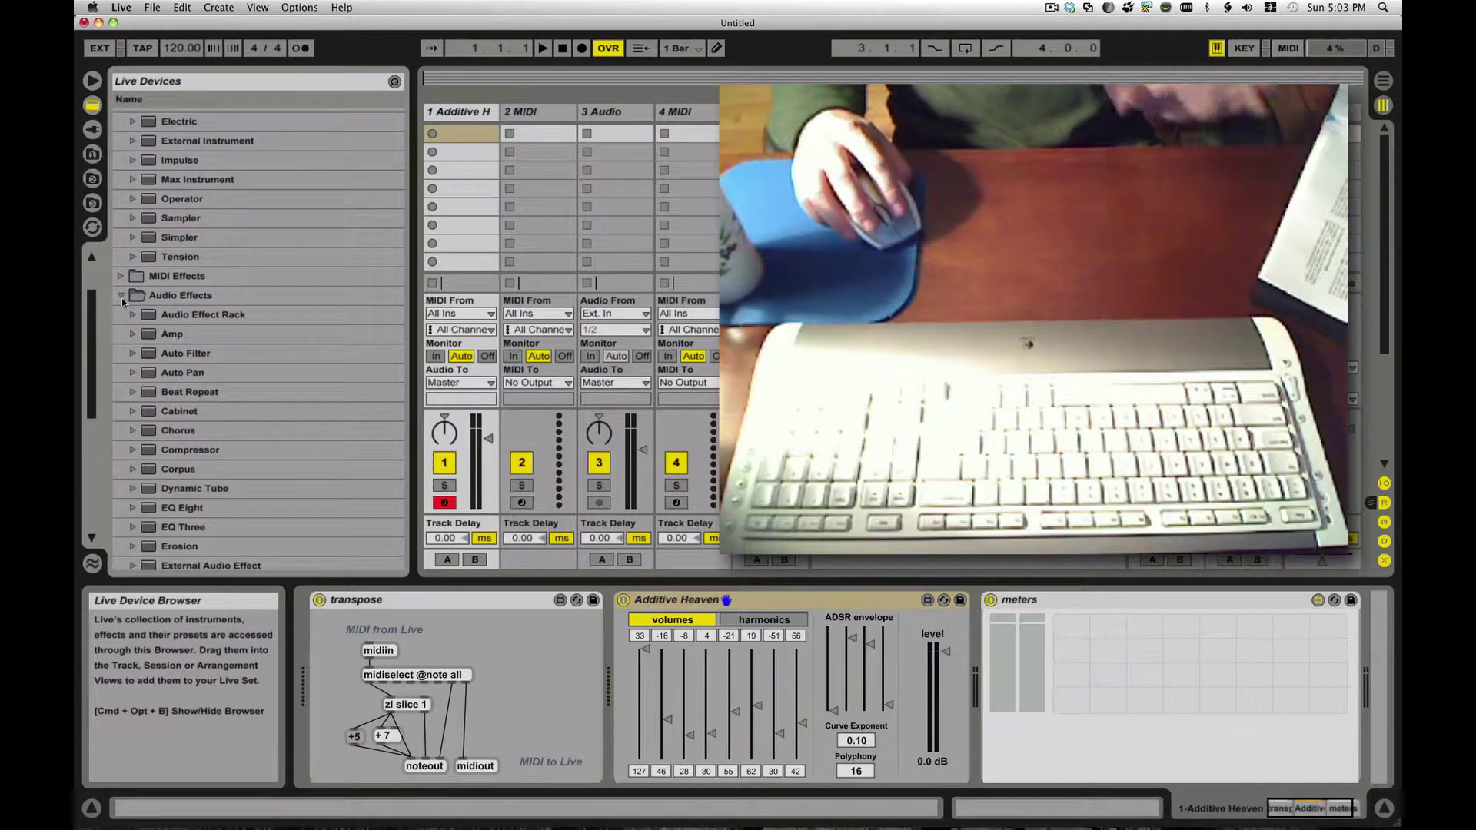
pyautogui.click(121, 296)
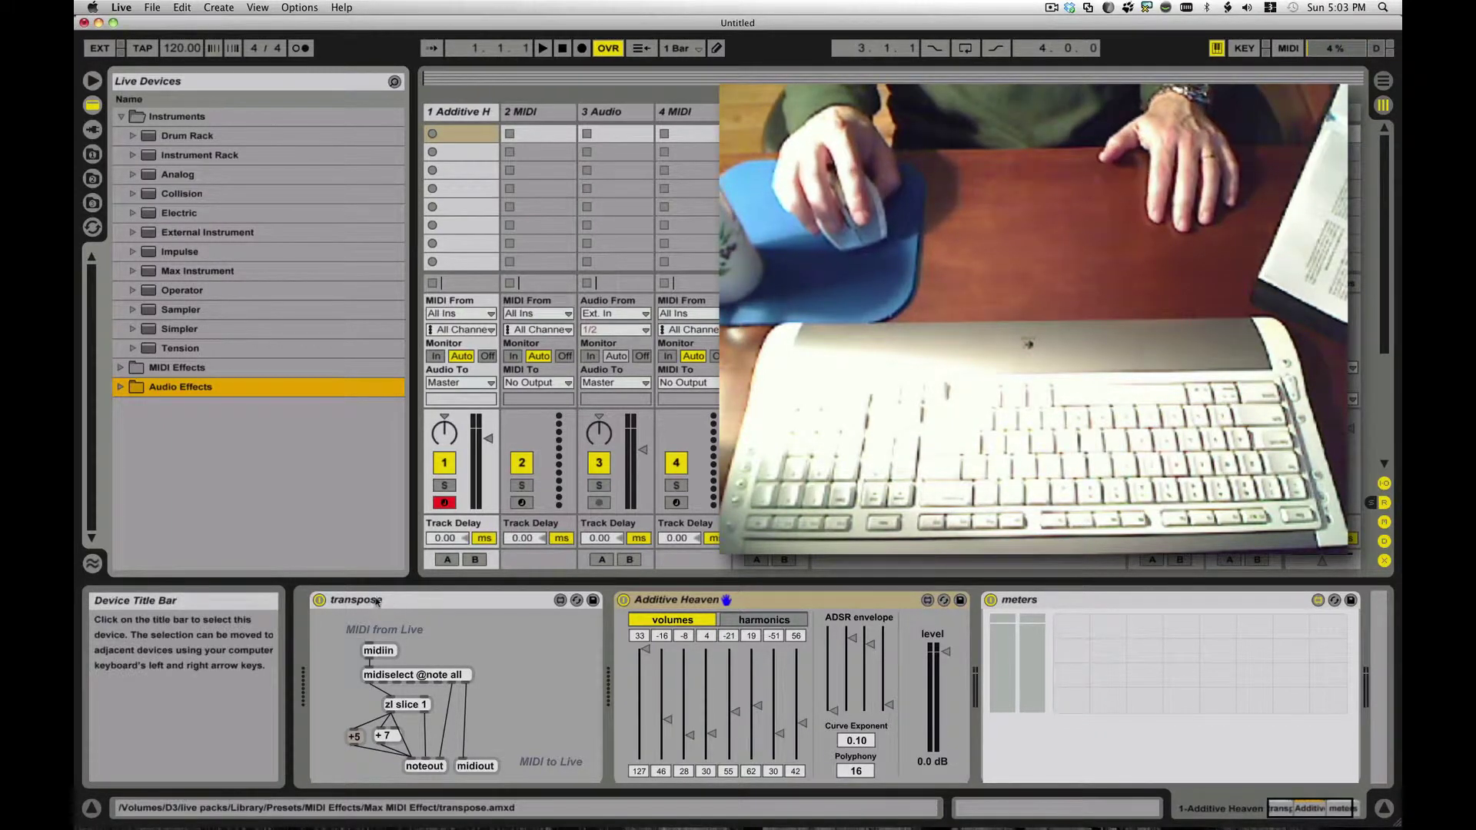
pyautogui.click(468, 116)
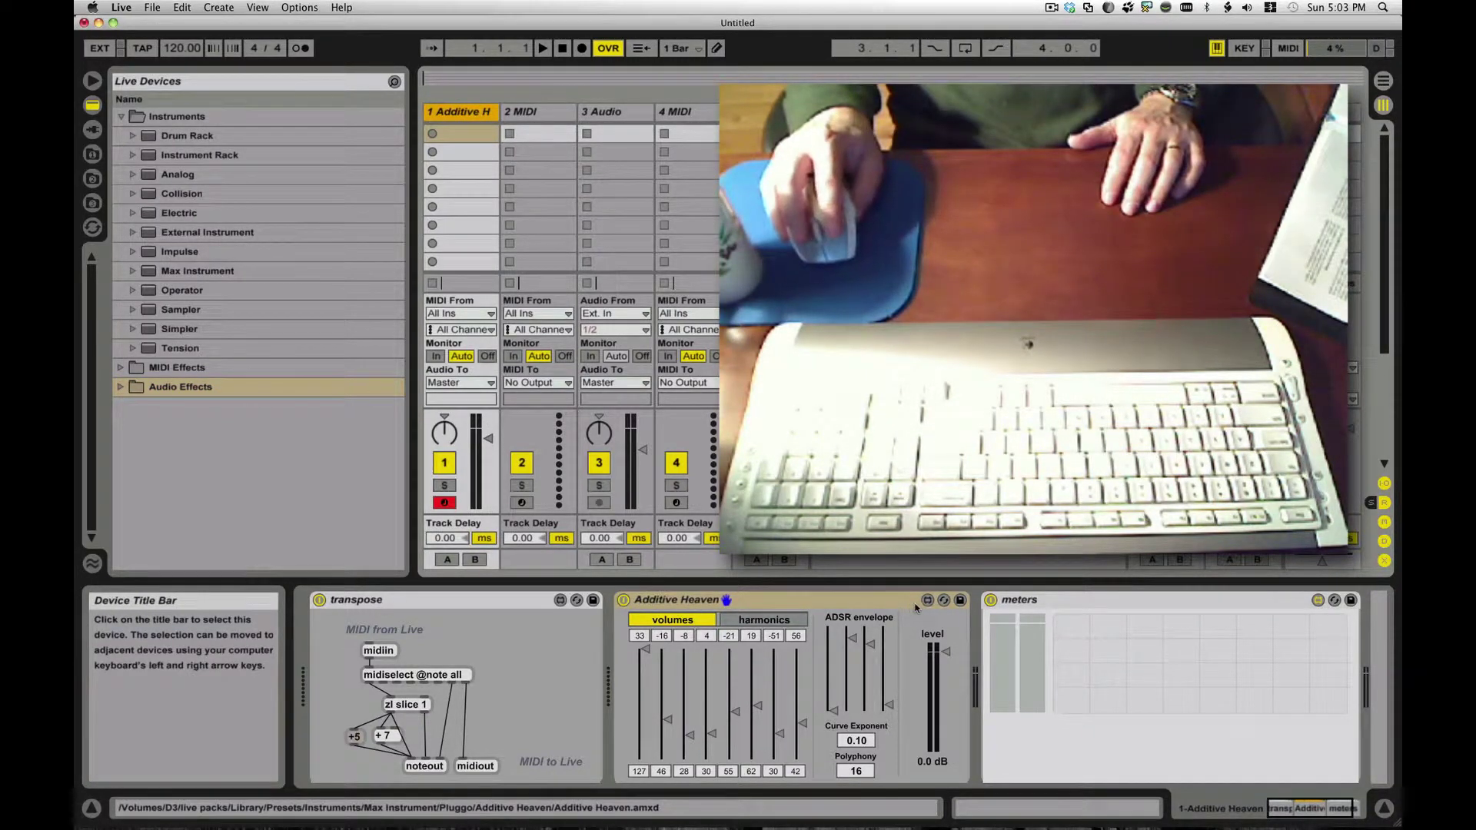
pyautogui.click(423, 600)
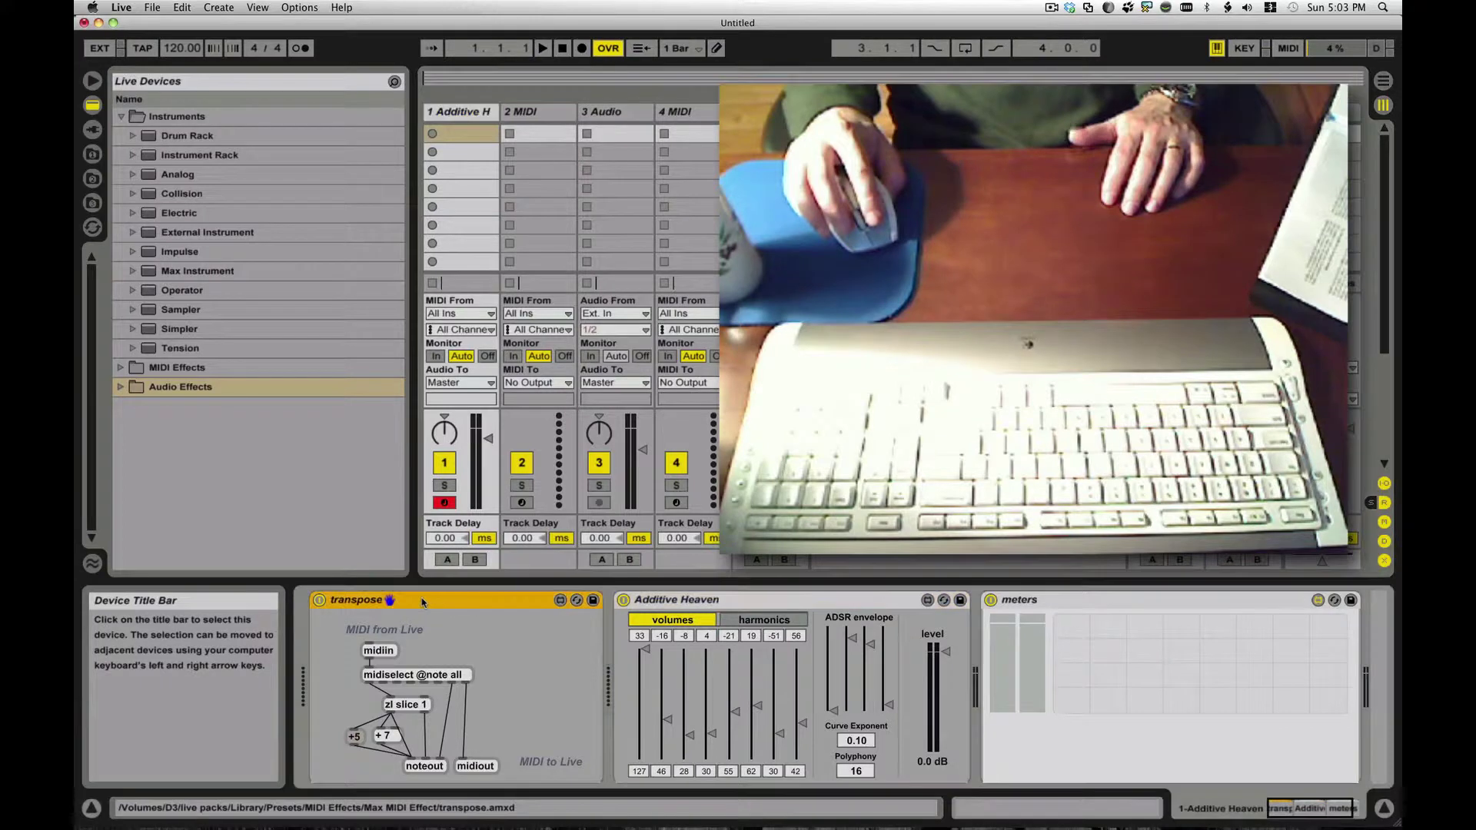
pyautogui.click(807, 602)
pyautogui.click(1102, 599)
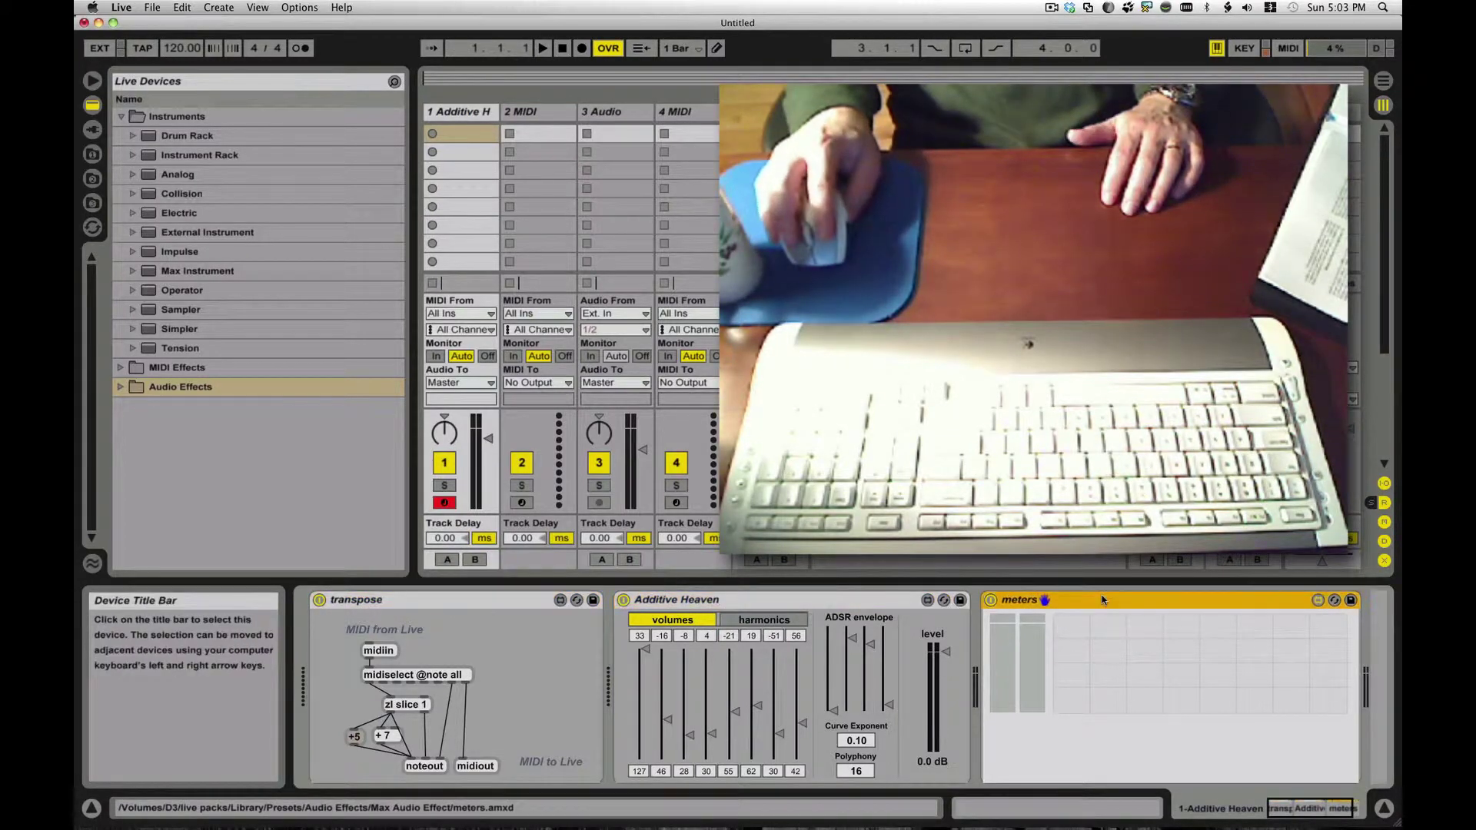
pyautogui.click(538, 603)
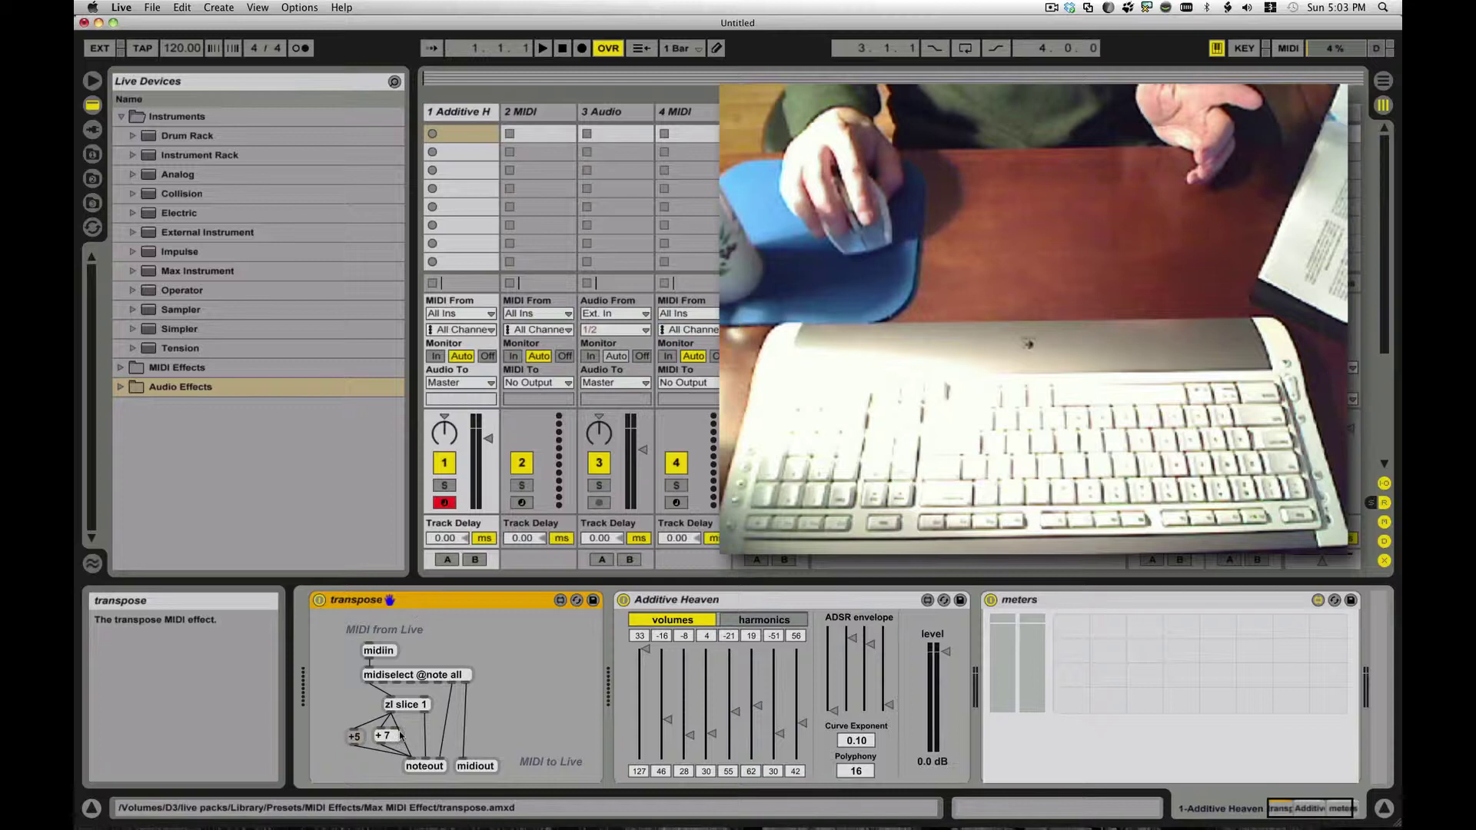
pyautogui.click(868, 600)
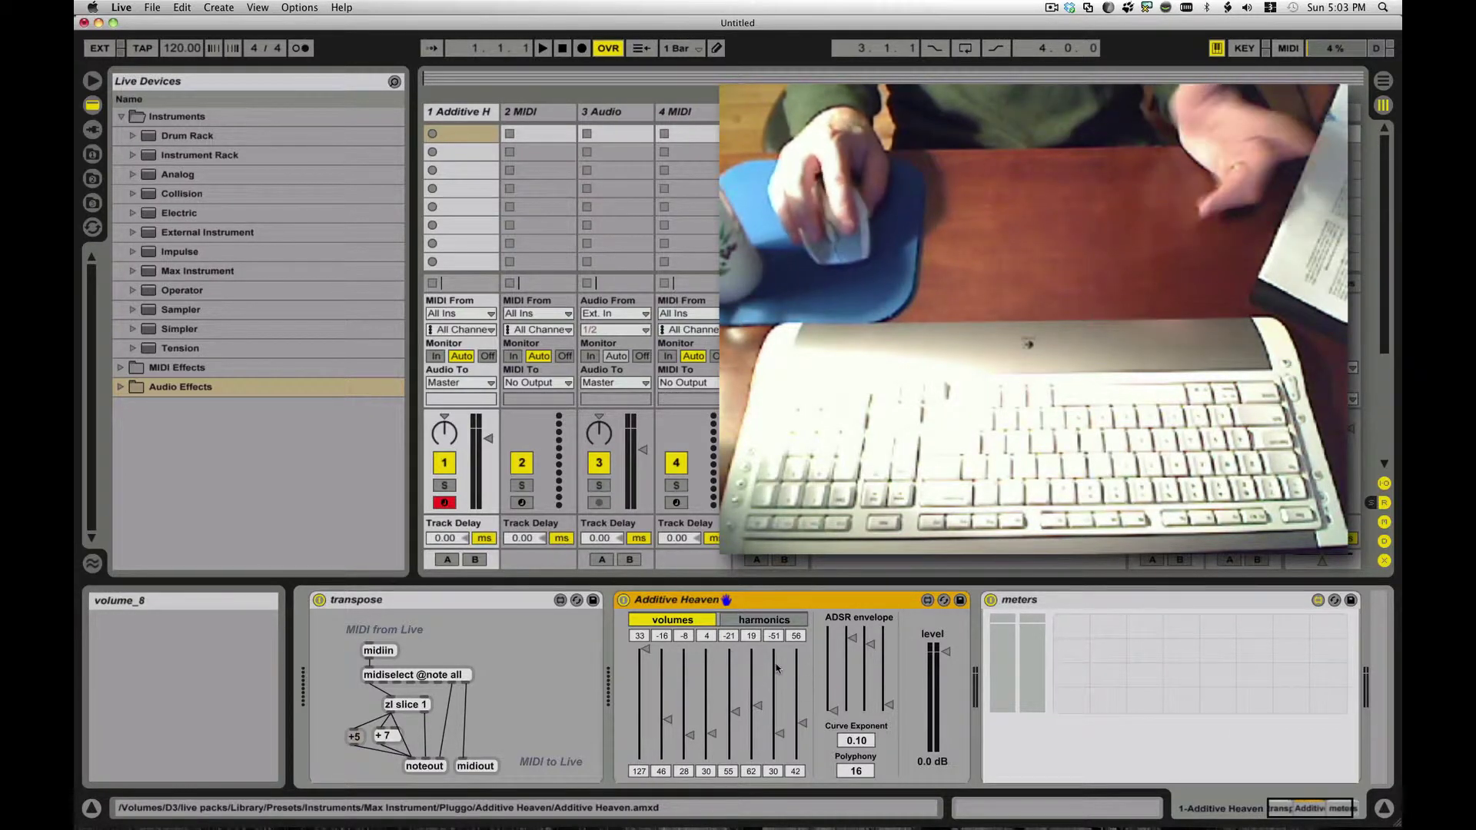
pyautogui.click(1112, 600)
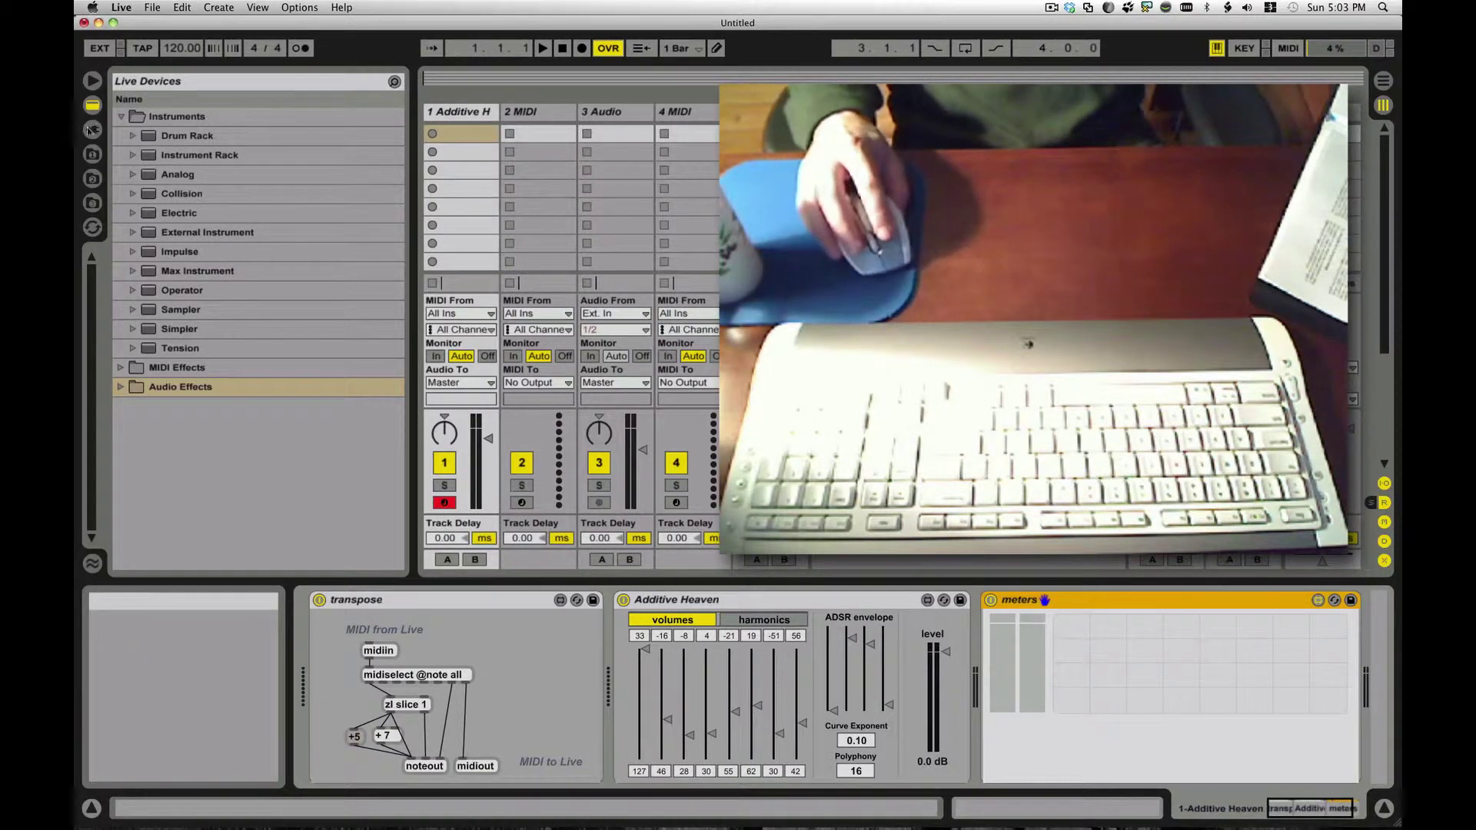
# - Browse the Instruments, MIDI Effects and Audio Effects folders, leaving them collapsed
pyautogui.click(121, 117)
pyautogui.click(121, 117)
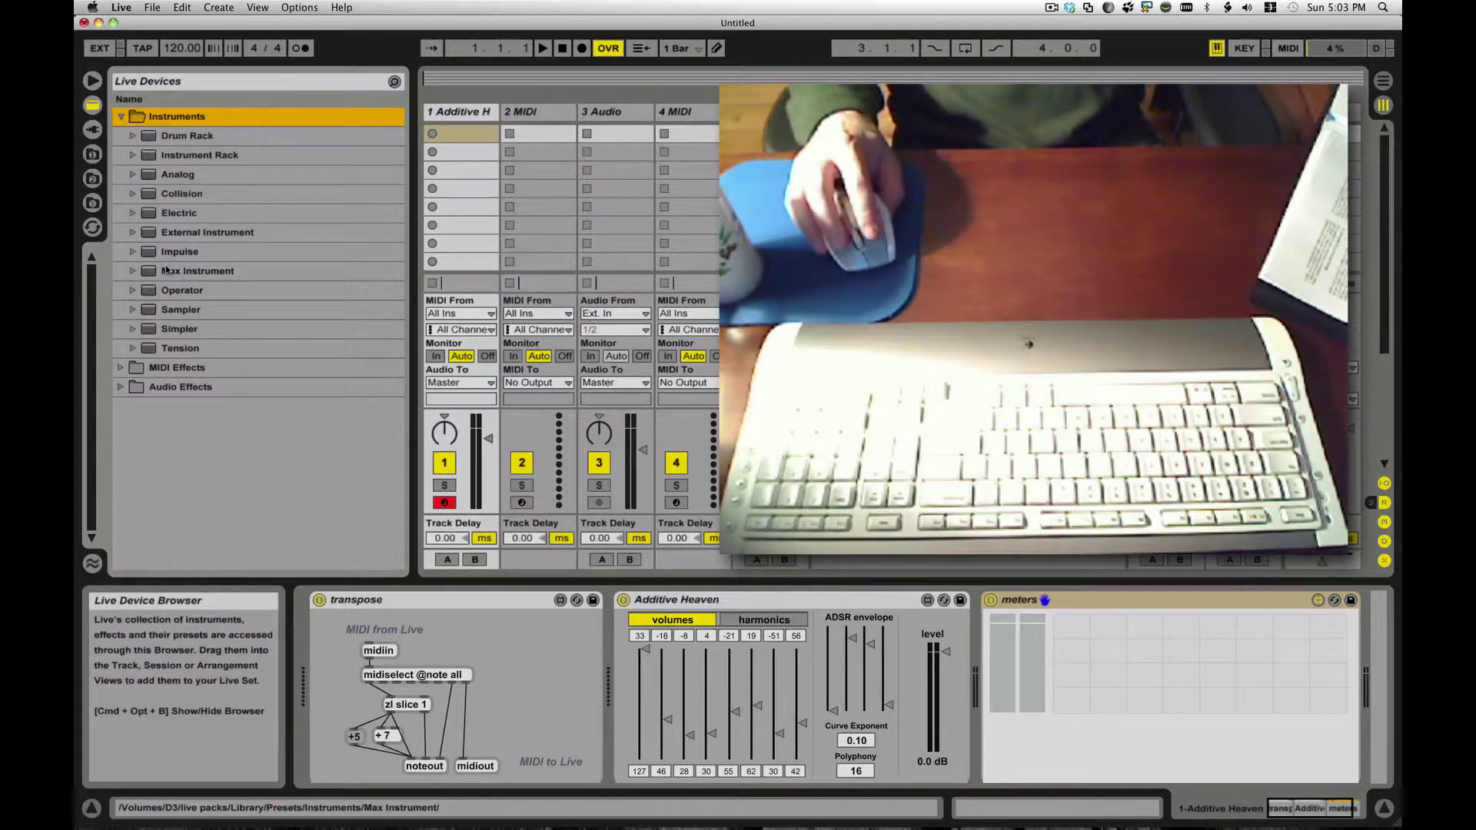
pyautogui.click(120, 117)
pyautogui.click(120, 136)
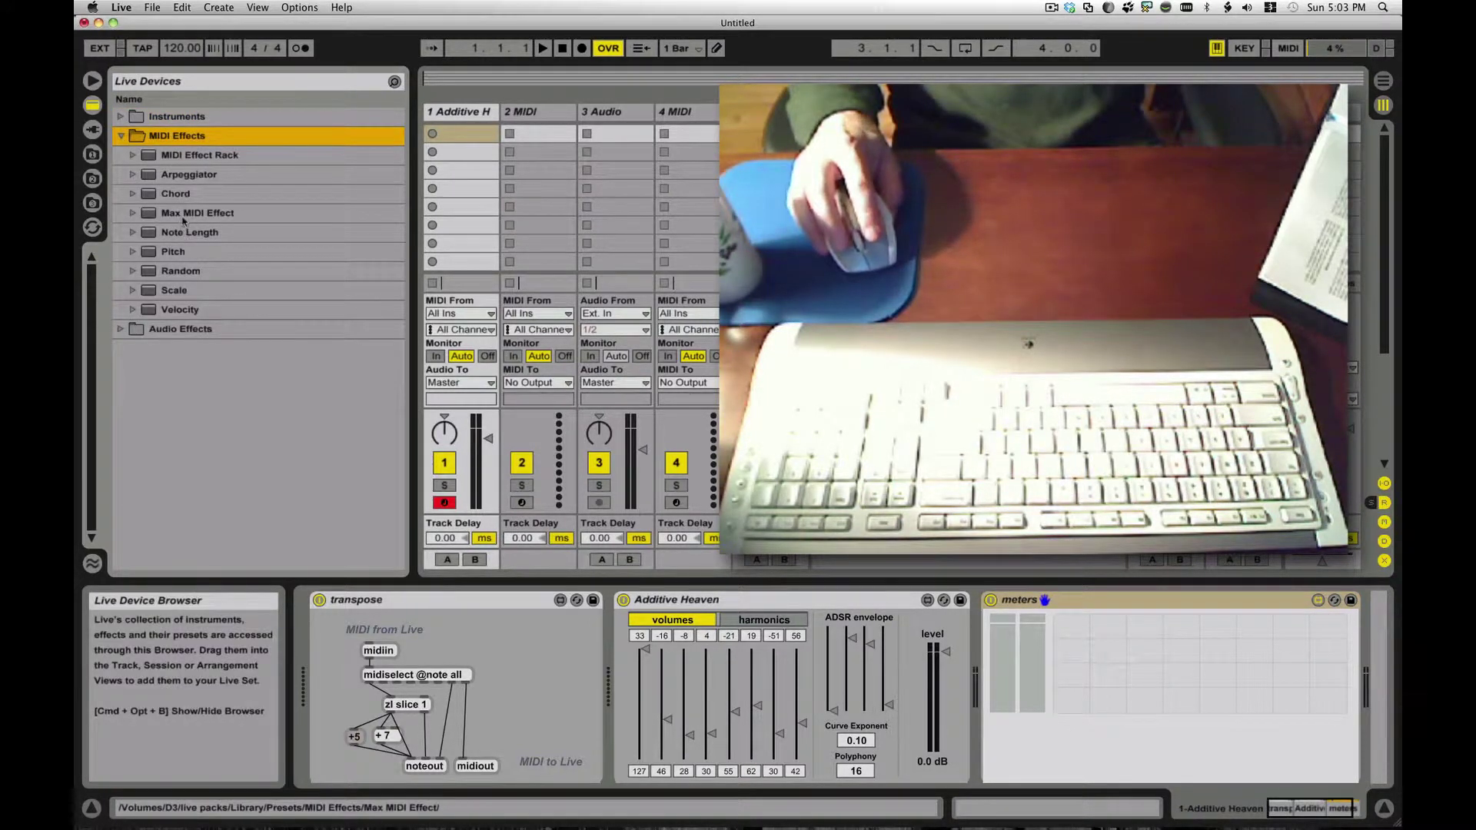
pyautogui.click(121, 136)
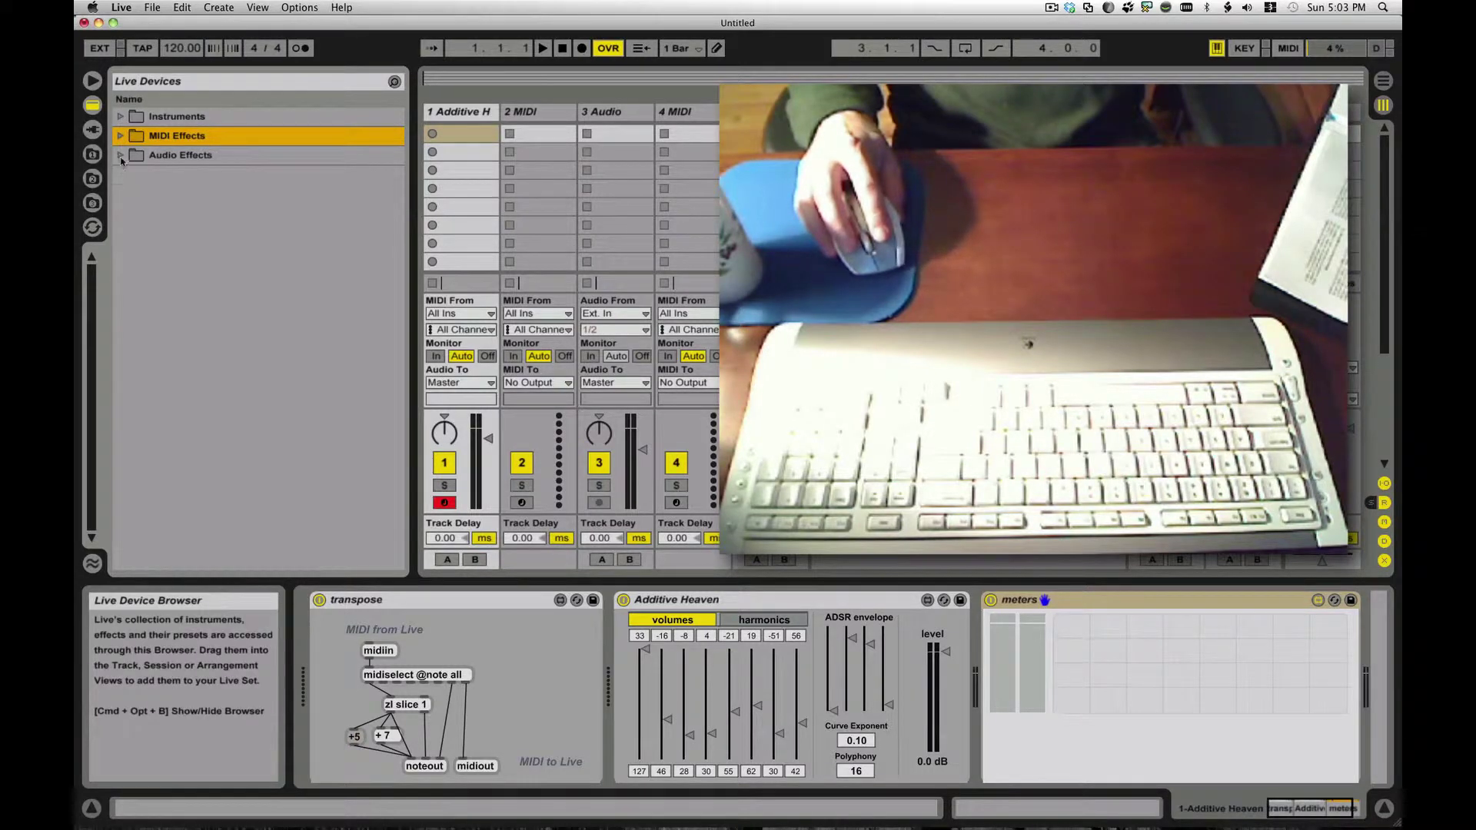
pyautogui.click(121, 156)
pyautogui.scroll(-5, 197, 492)
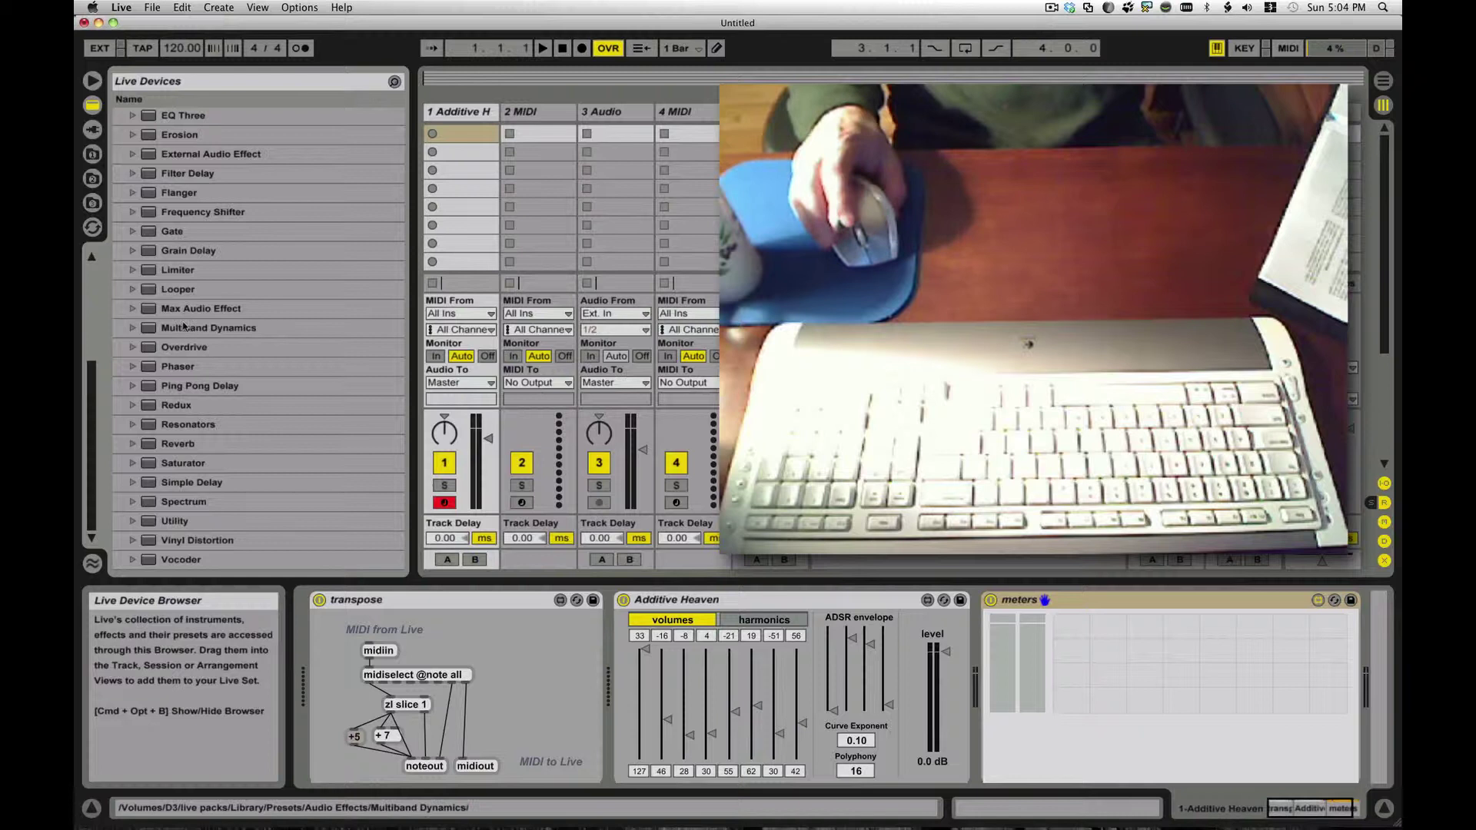
pyautogui.scroll(5, 184, 328)
pyautogui.click(120, 155)
# - Drag Max MIDI Effect from MIDI Effects into empty space to create a new MIDI track
pyautogui.click(121, 136)
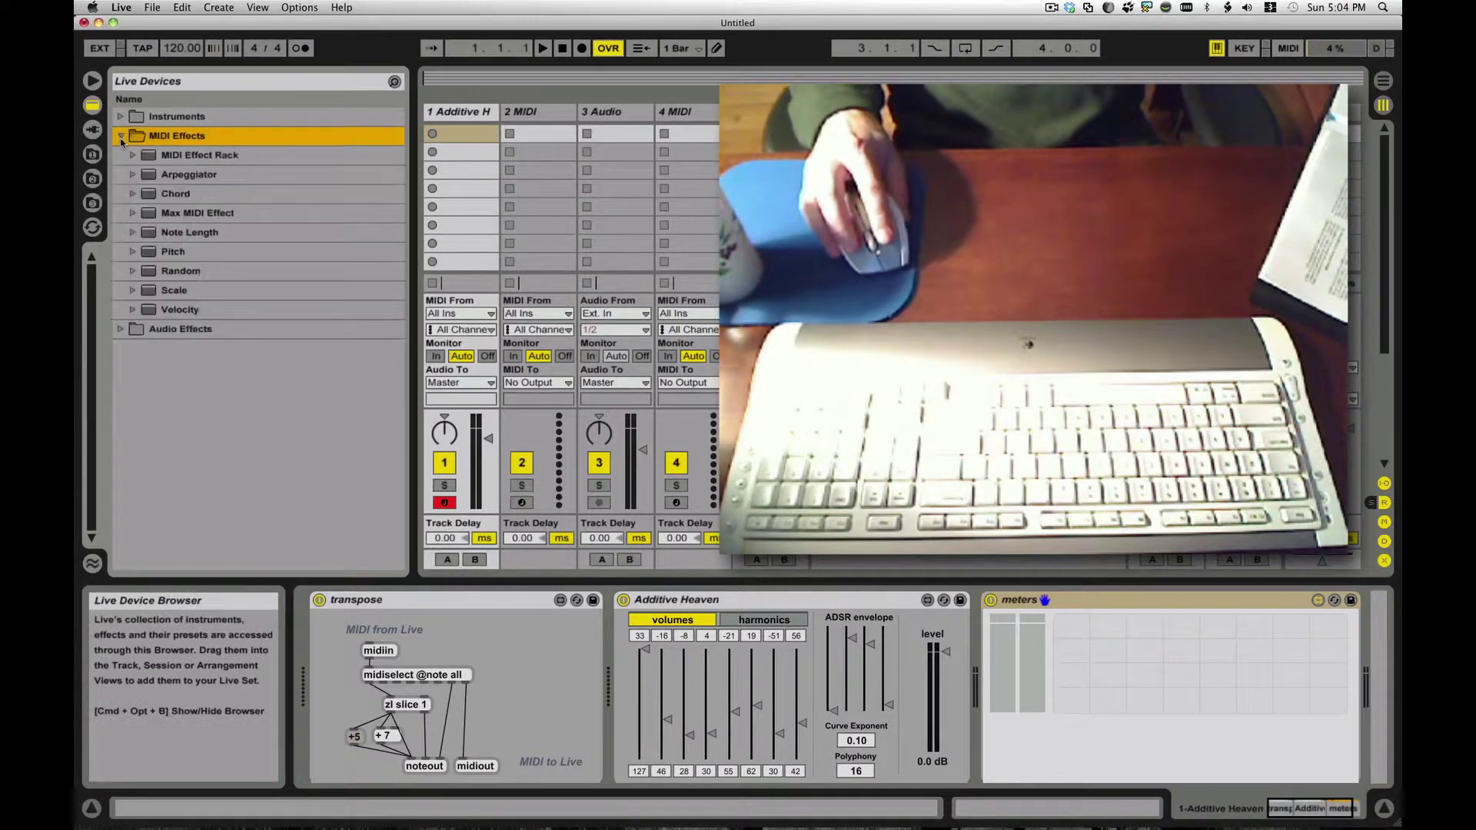
pyautogui.click(151, 214)
pyautogui.moveTo(151, 213); pyautogui.dragTo(768, 239)
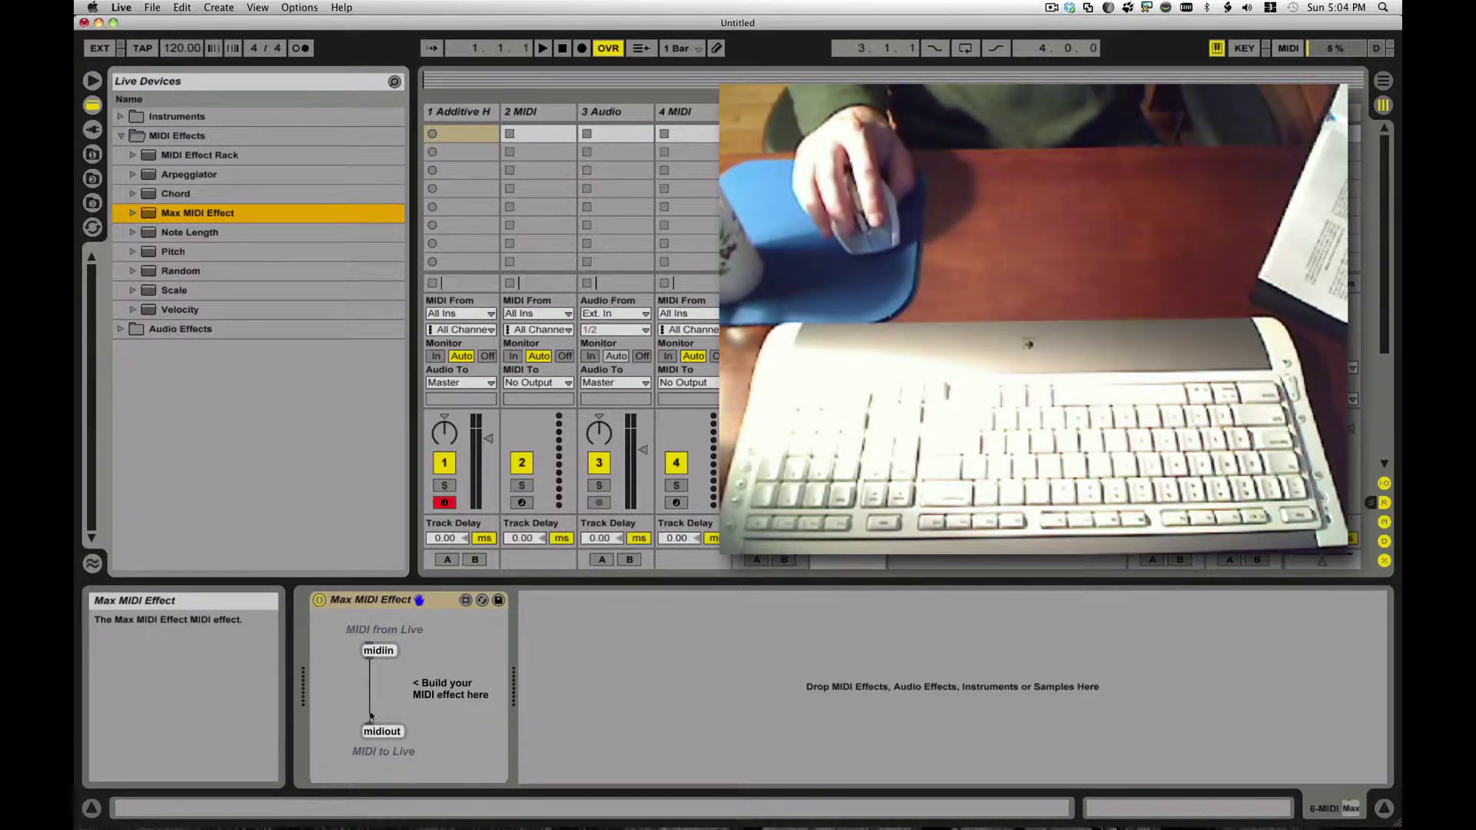
# - Add a Max Audio Effect from the Audio Effects folder to the new track
pyautogui.click(121, 328)
pyautogui.scroll(-10, 254, 346)
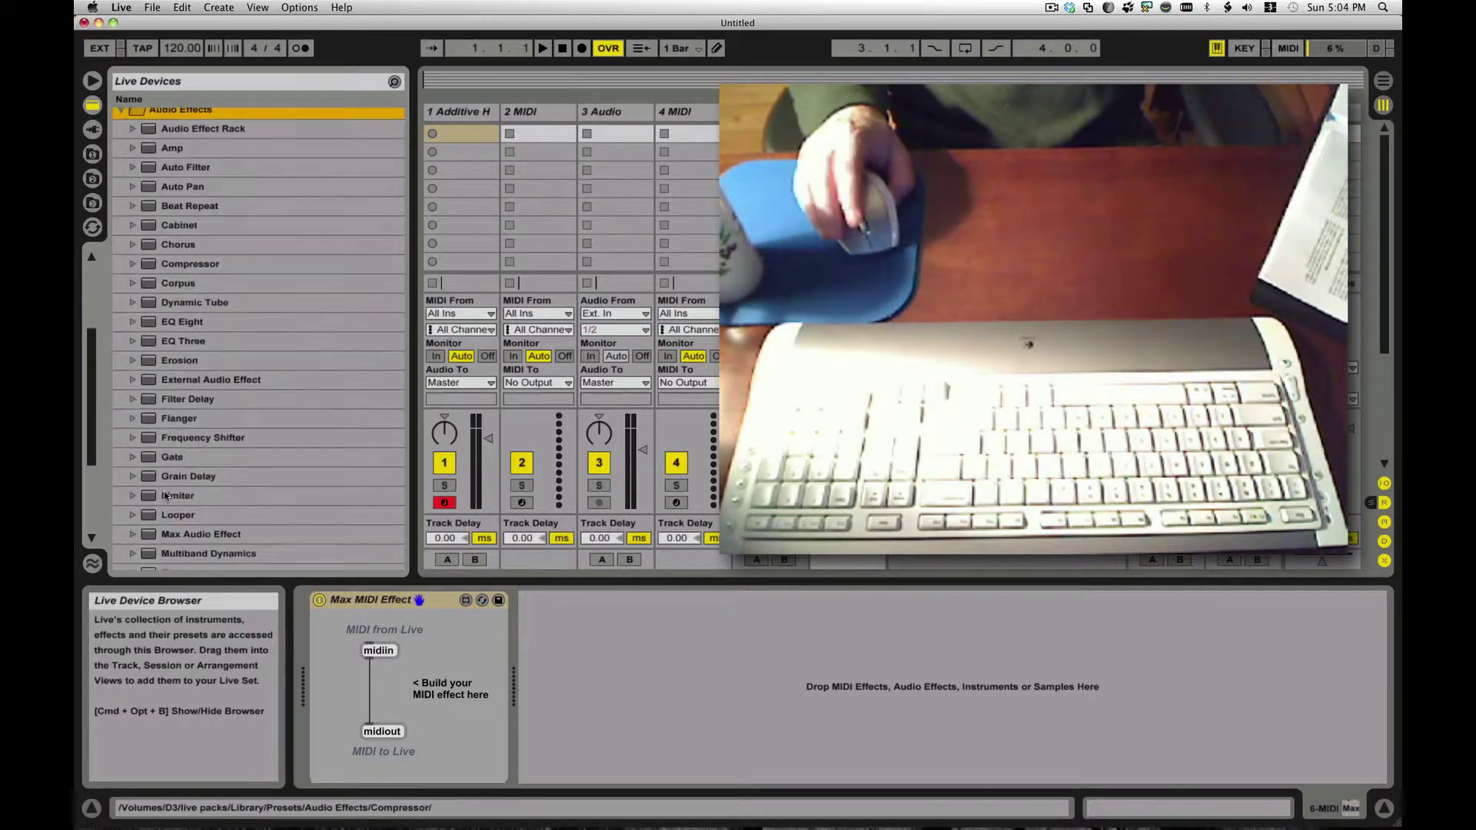
pyautogui.moveTo(307, 516); pyautogui.dragTo(593, 690)
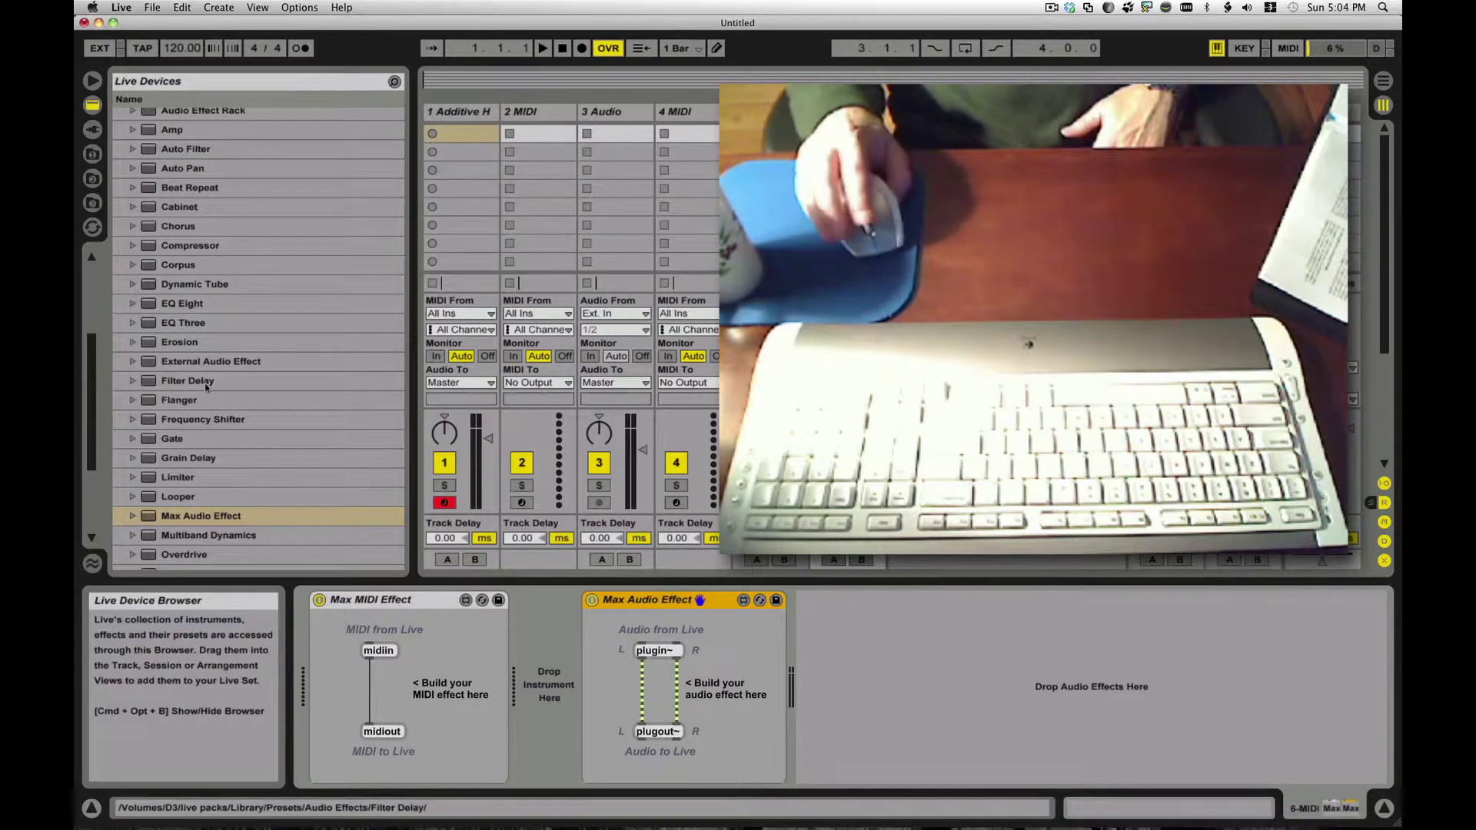
pyautogui.scroll(10, 204, 383)
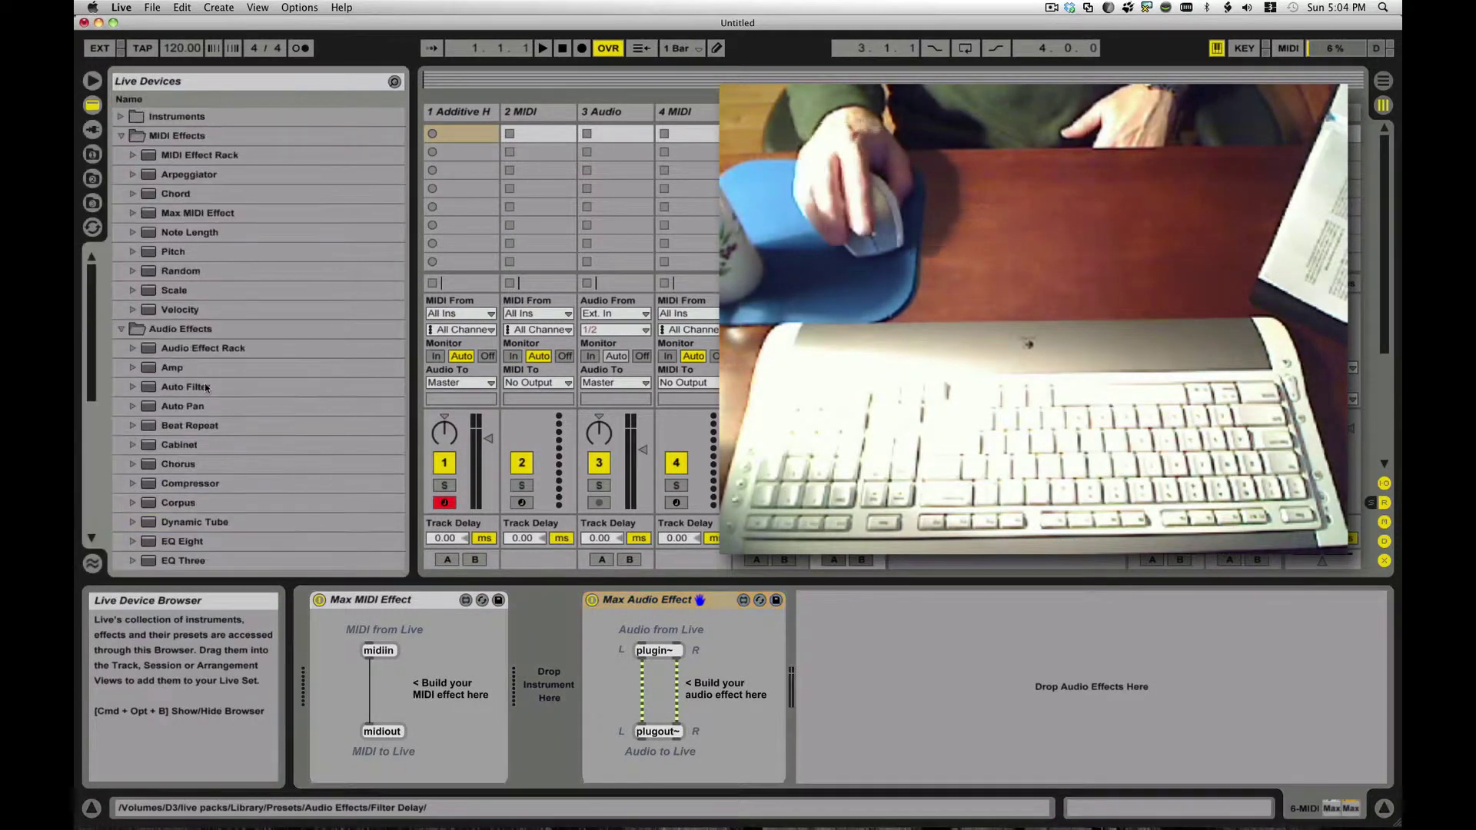
# - Load the Pluggo Bassline preset from Instruments > Max Instrument onto the new track
pyautogui.click(120, 135)
pyautogui.click(120, 117)
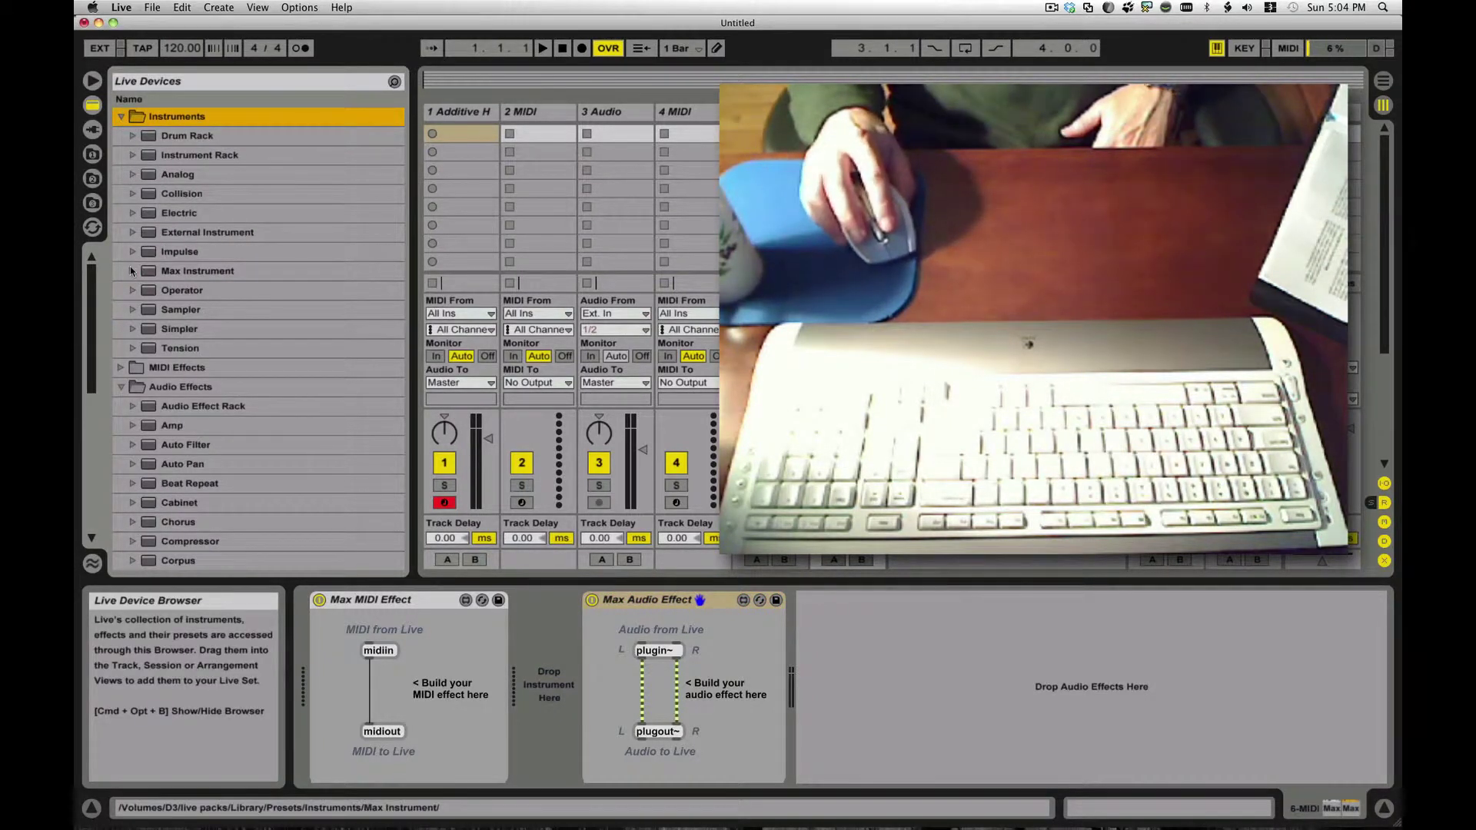
pyautogui.click(132, 271)
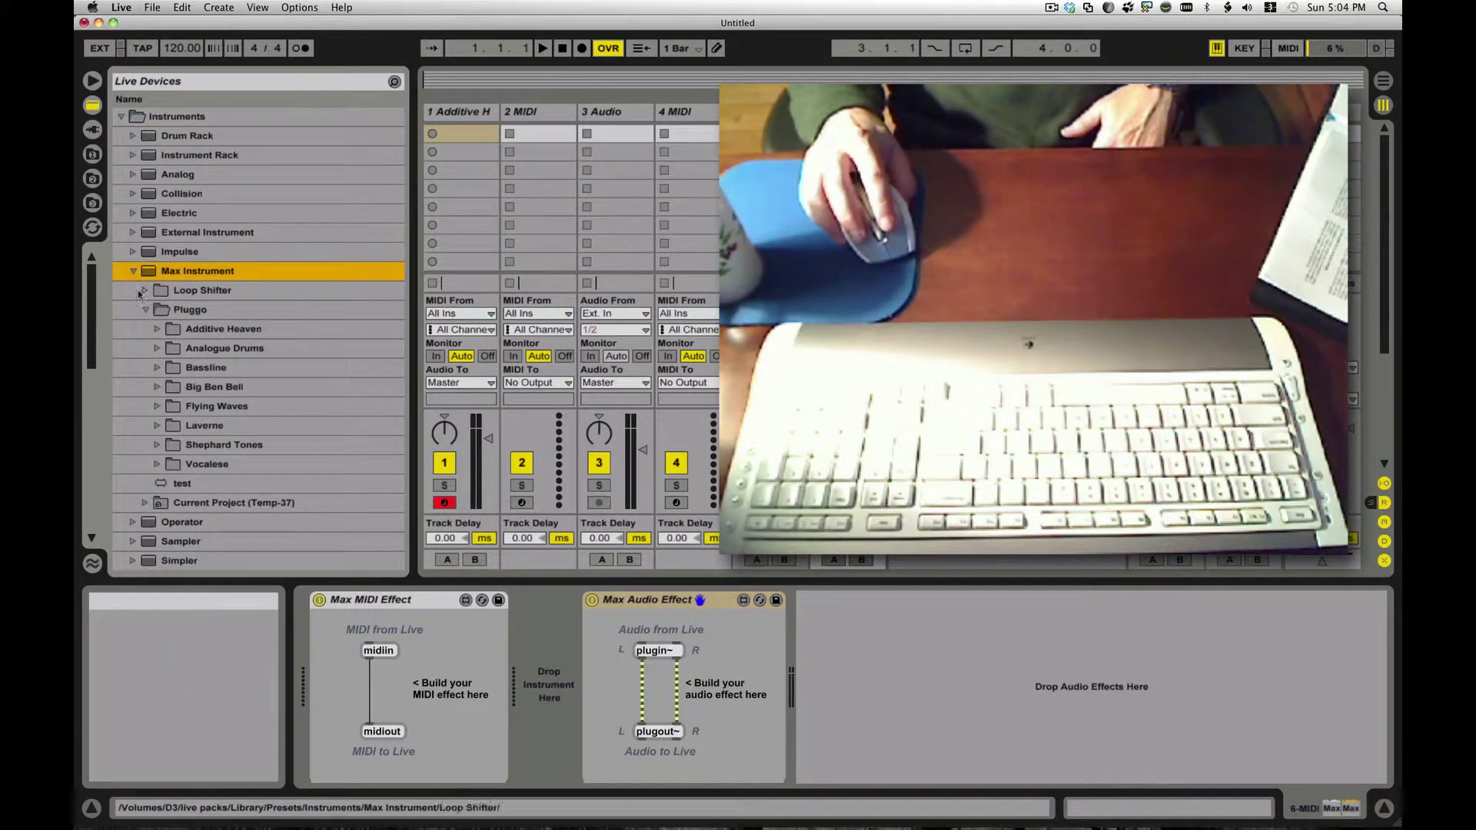
pyautogui.click(157, 367)
pyautogui.click(206, 388)
pyautogui.moveTo(303, 453); pyautogui.dragTo(528, 642)
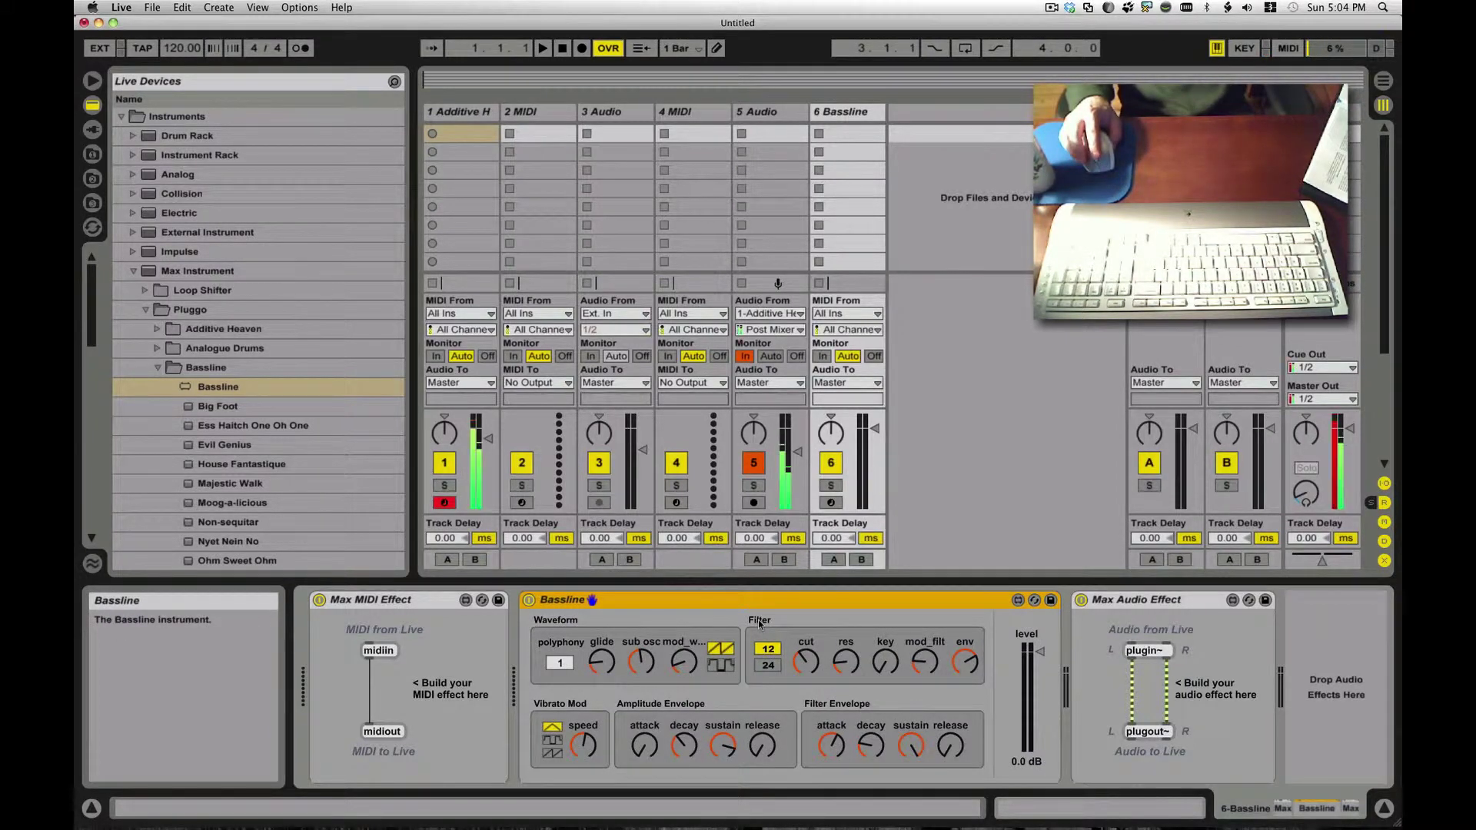
# - Arm the Bassline track, toggle Max Audio Effect off and on, then disable Max MIDI Effect and Bassline
pyautogui.click(831, 503)
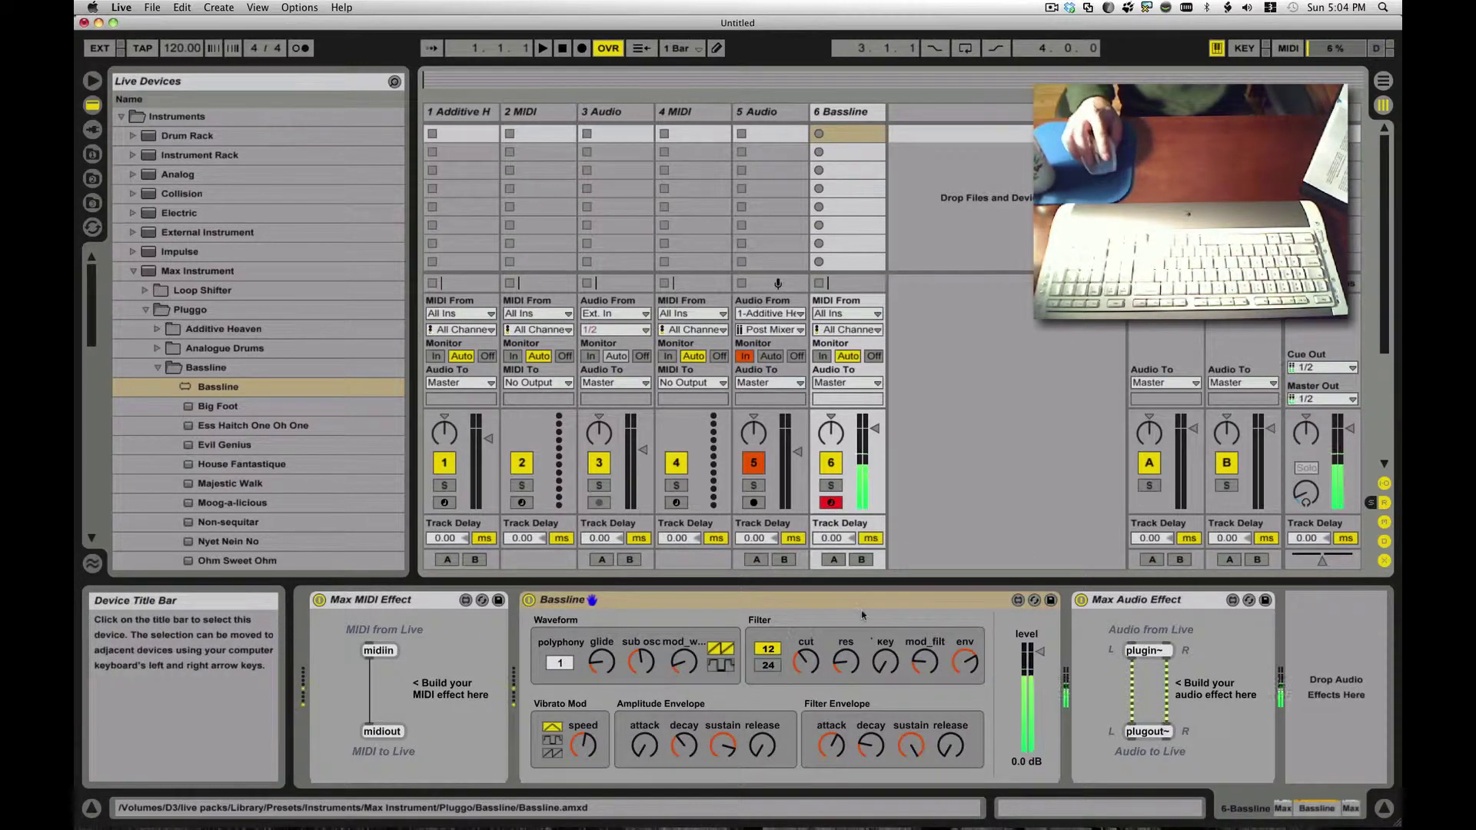
pyautogui.click(1081, 600)
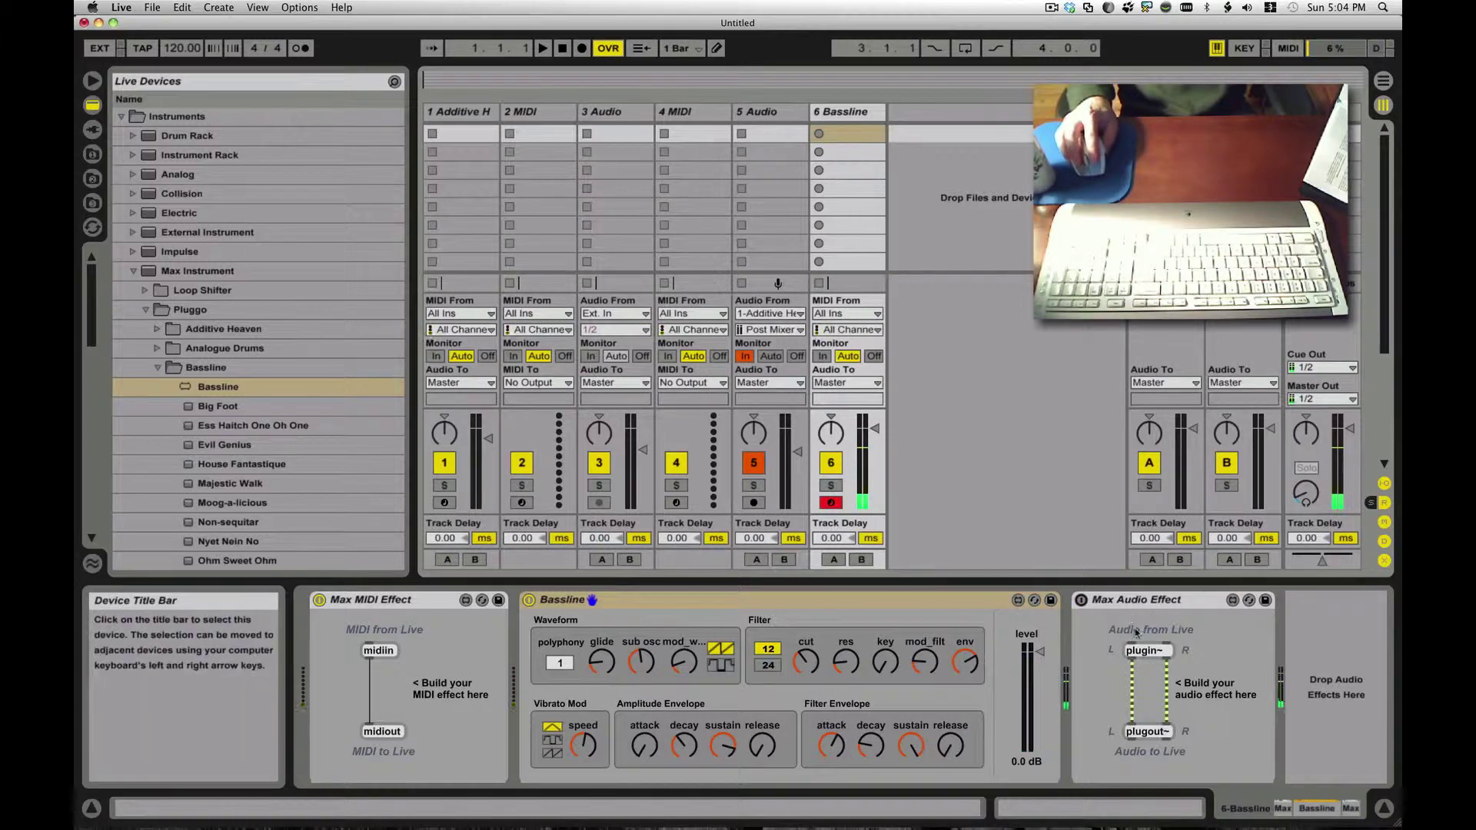
pyautogui.click(1081, 600)
pyautogui.click(1081, 600)
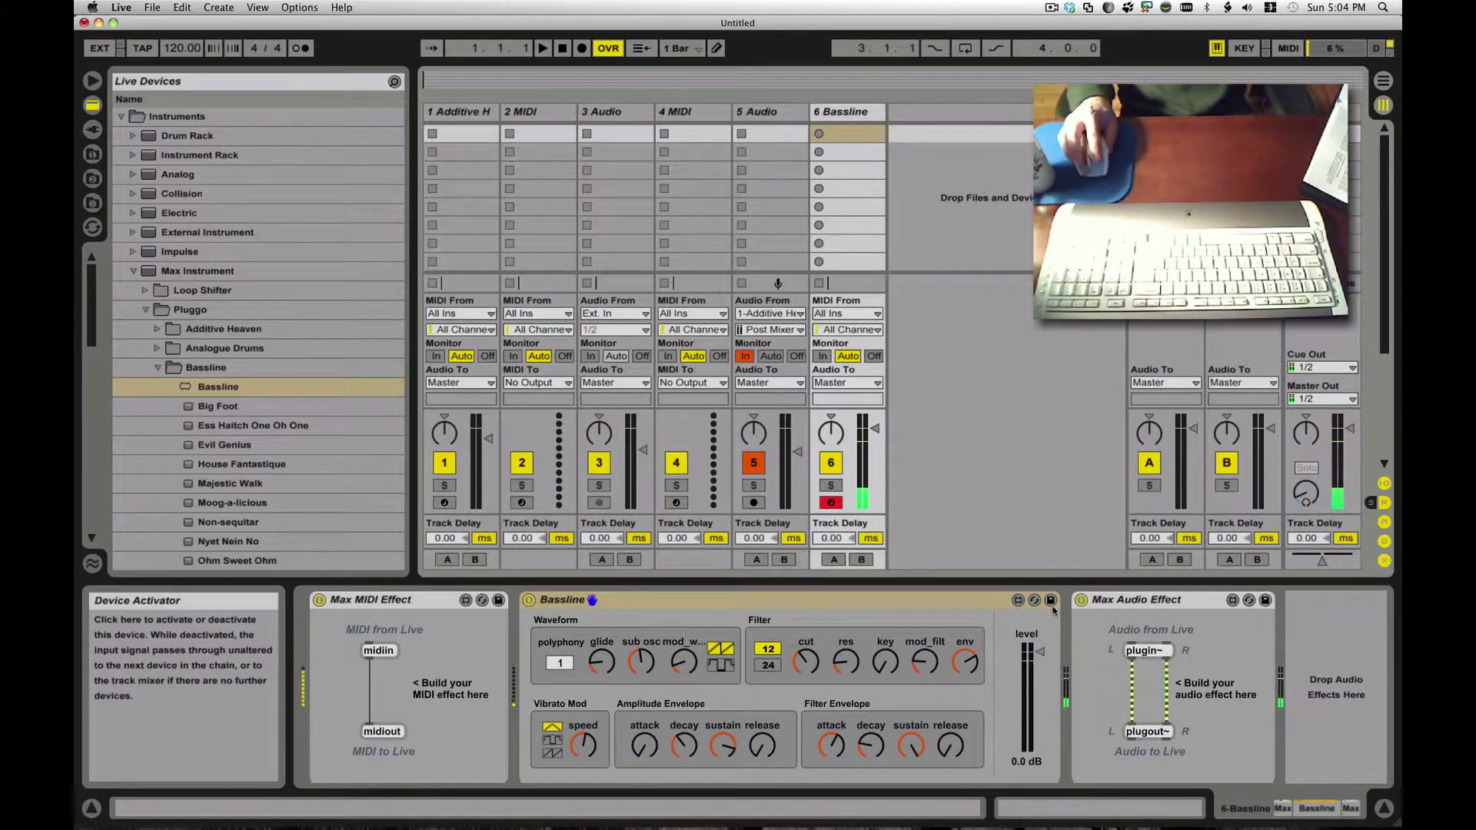
pyautogui.click(319, 599)
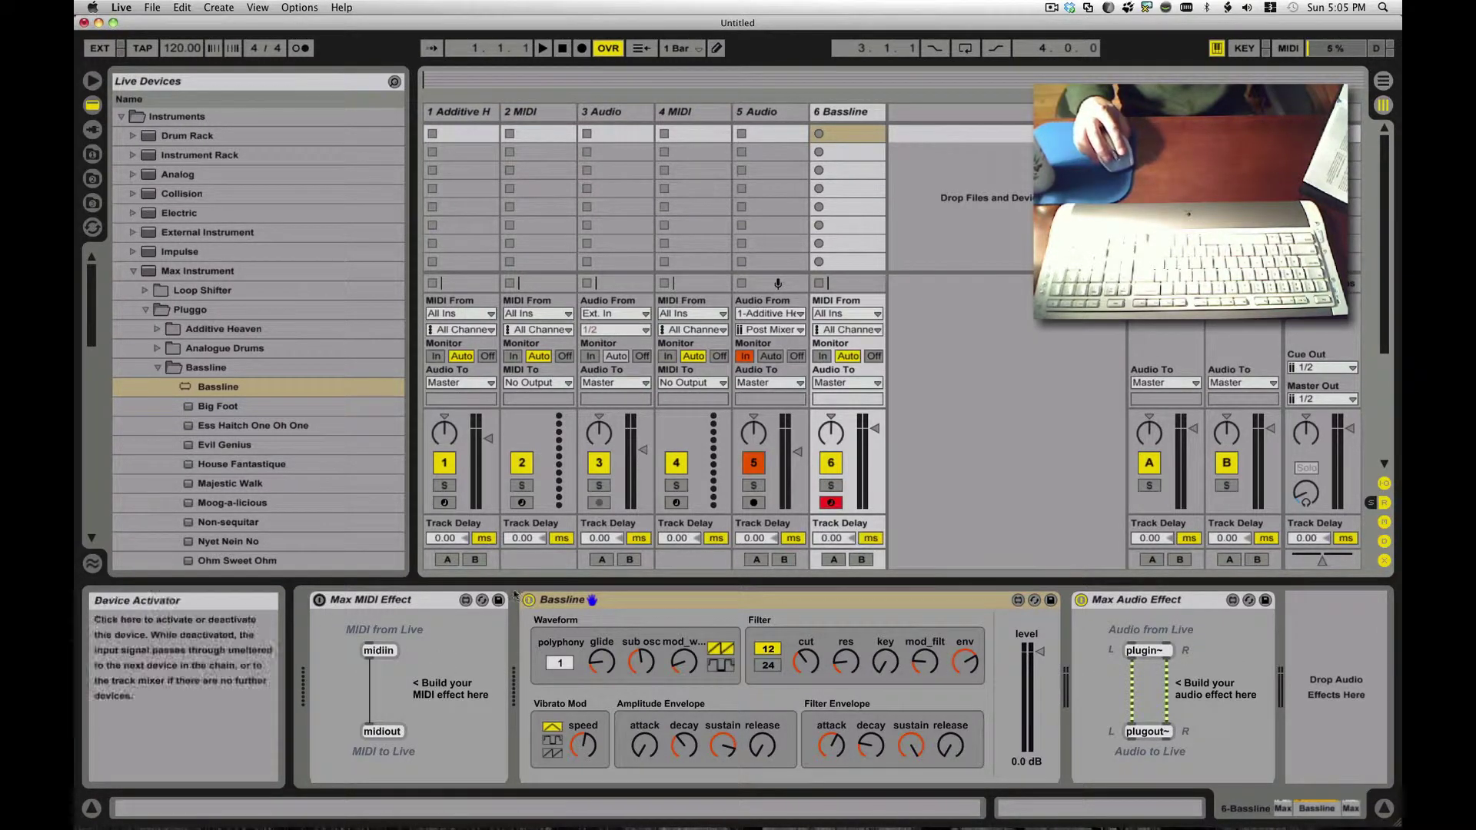
pyautogui.click(528, 600)
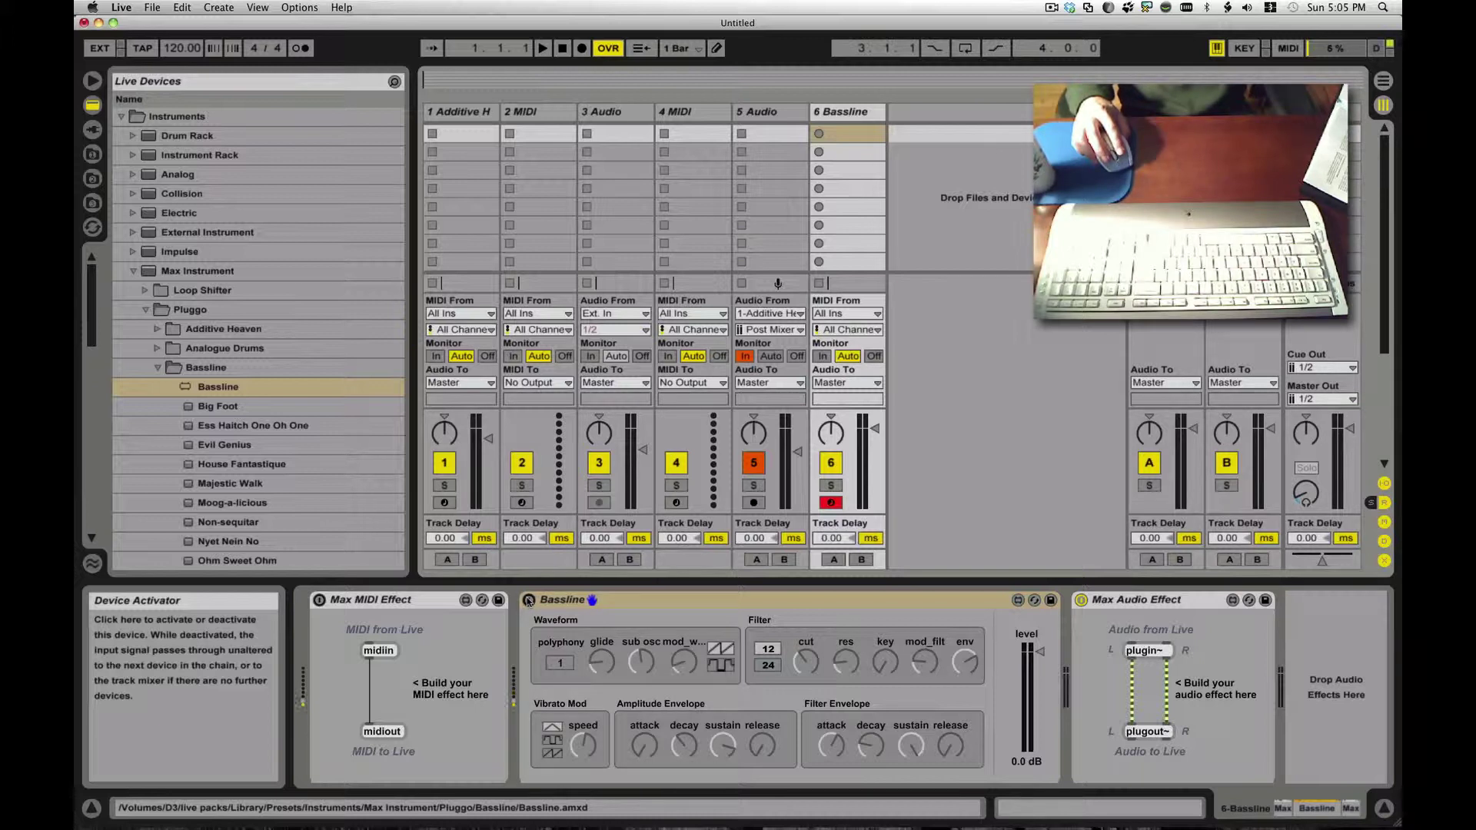
# - Re-enable the Bassline device on track 6 with its activator button
pyautogui.click(528, 599)
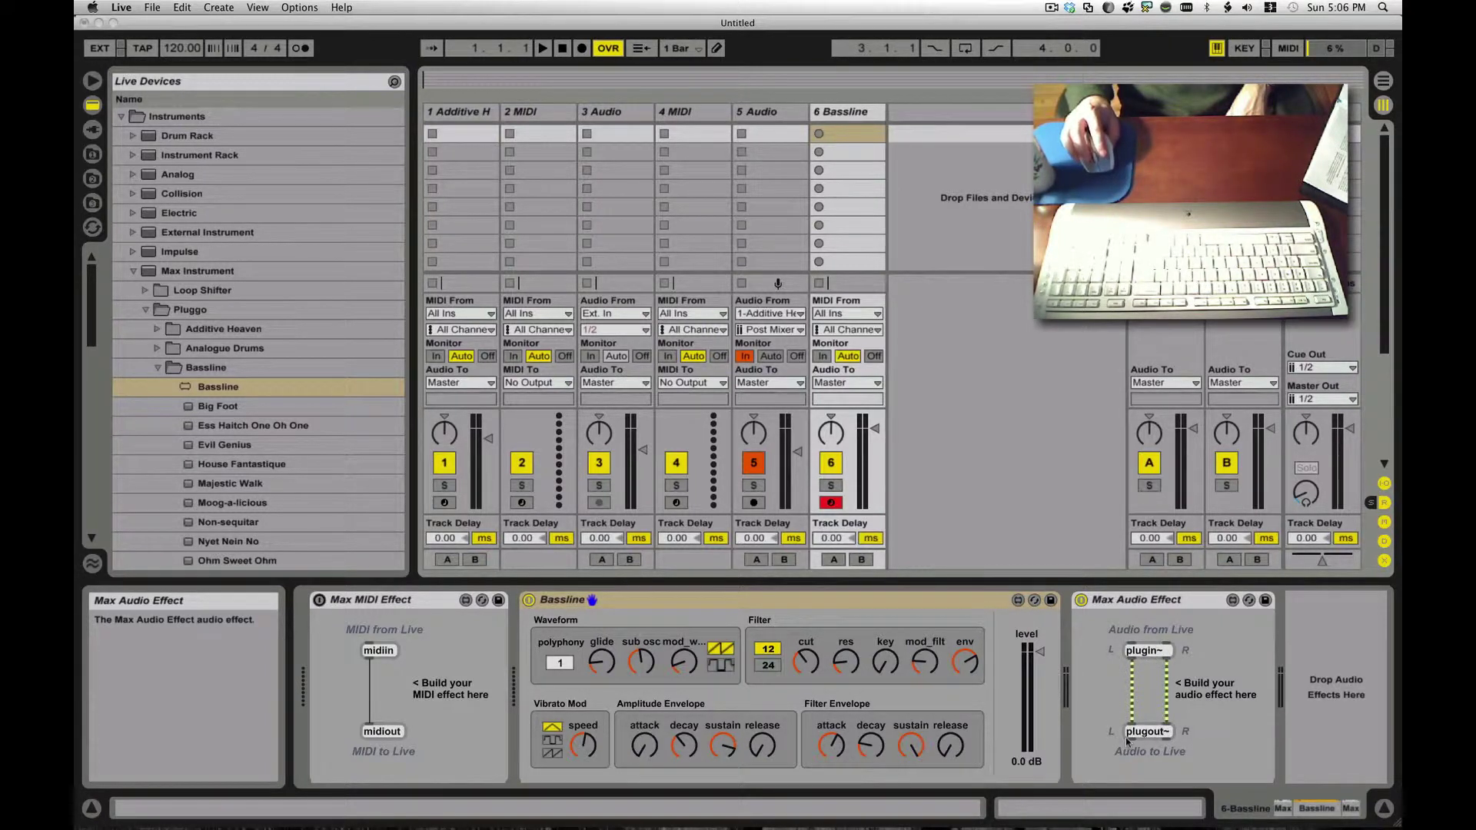
# - Open the Max Audio Effect patch in Max, enlarge the editor and zoom in on plugin~ and plugout~
pyautogui.click(1231, 600)
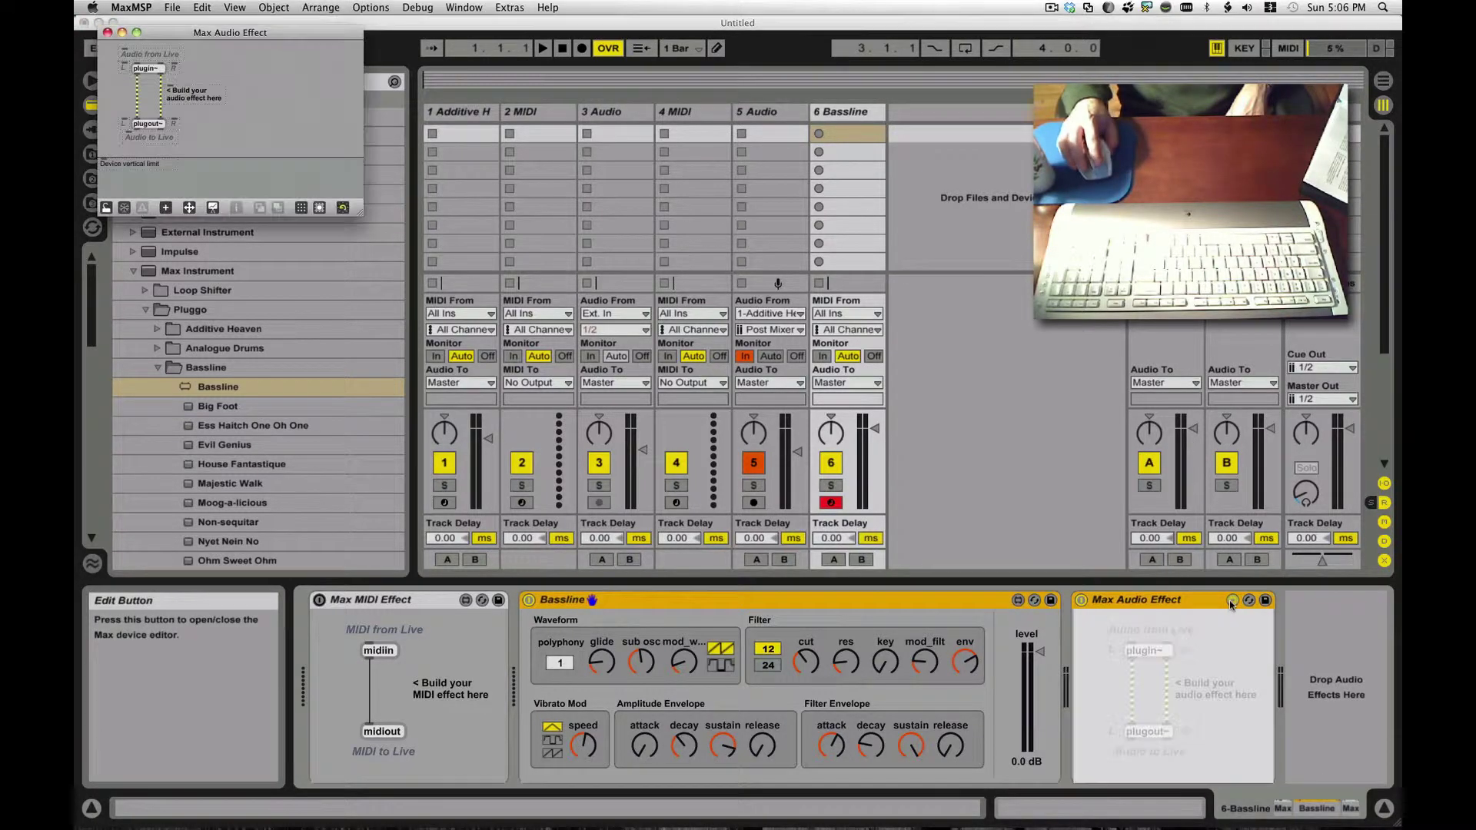
pyautogui.moveTo(359, 214); pyautogui.dragTo(684, 427)
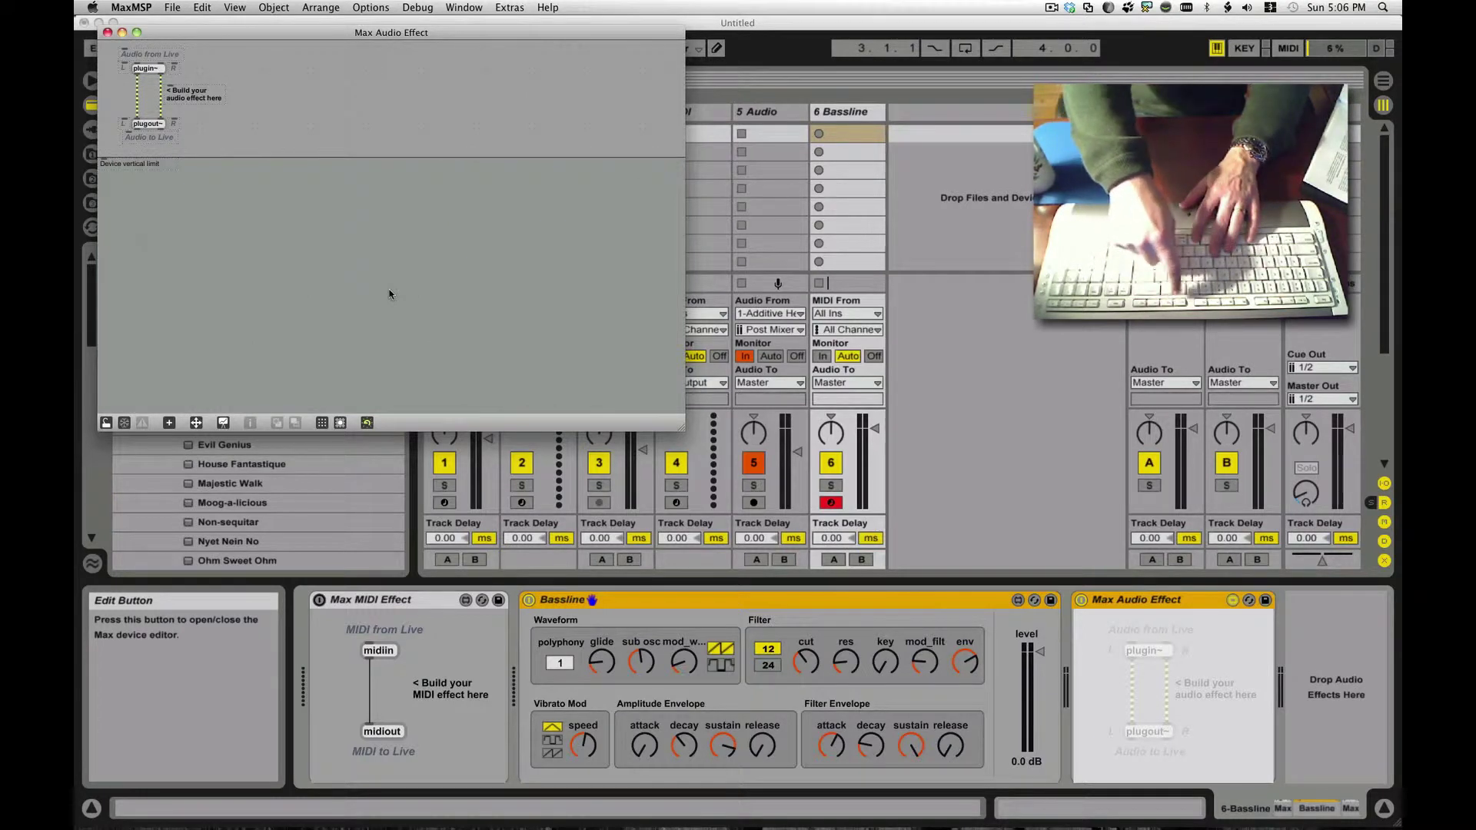
pyautogui.scroll(-3, 389, 293)
pyautogui.hscroll(4, 389, 293)
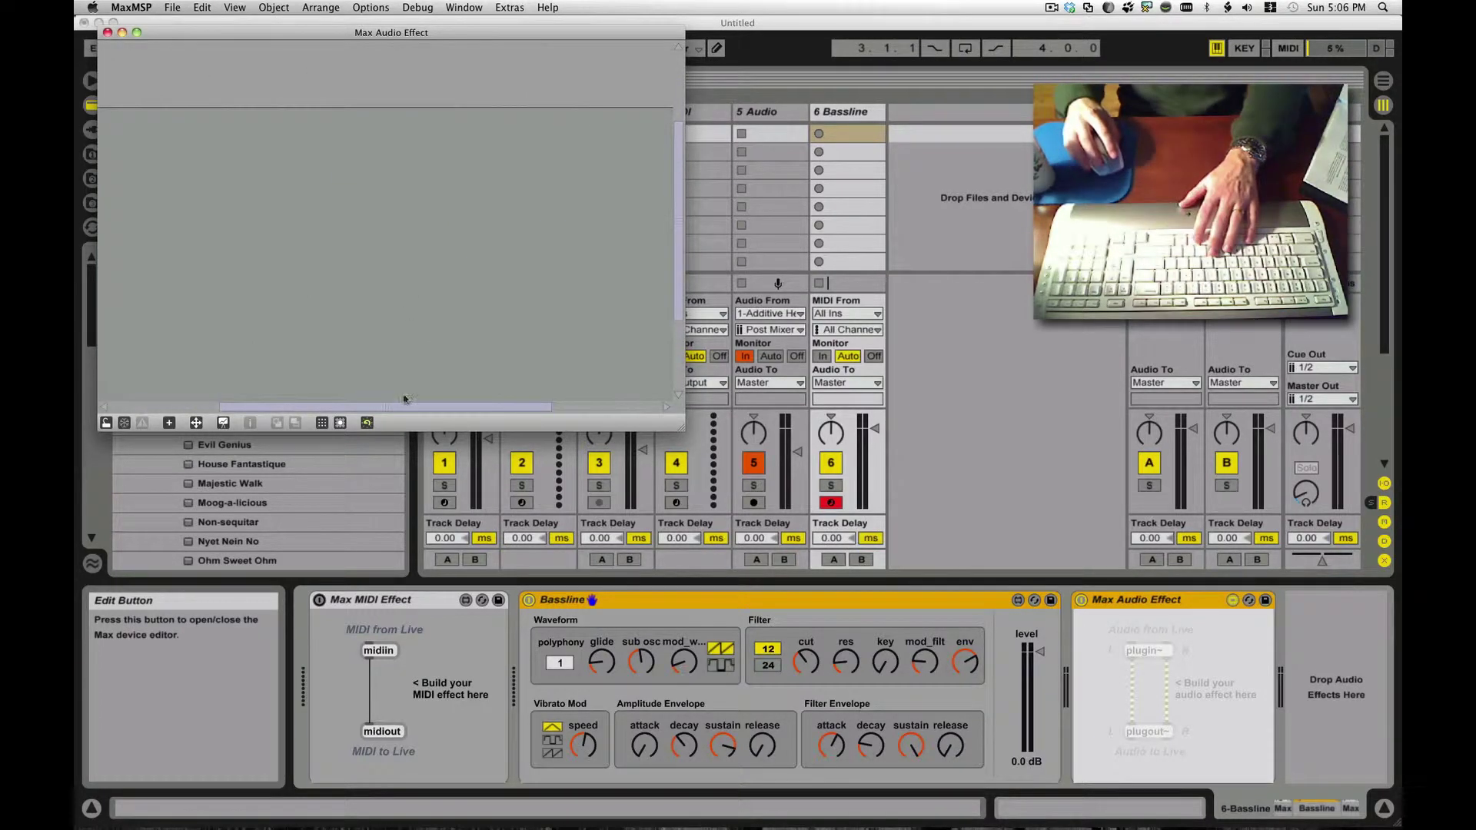
pyautogui.hscroll(-4, 389, 293)
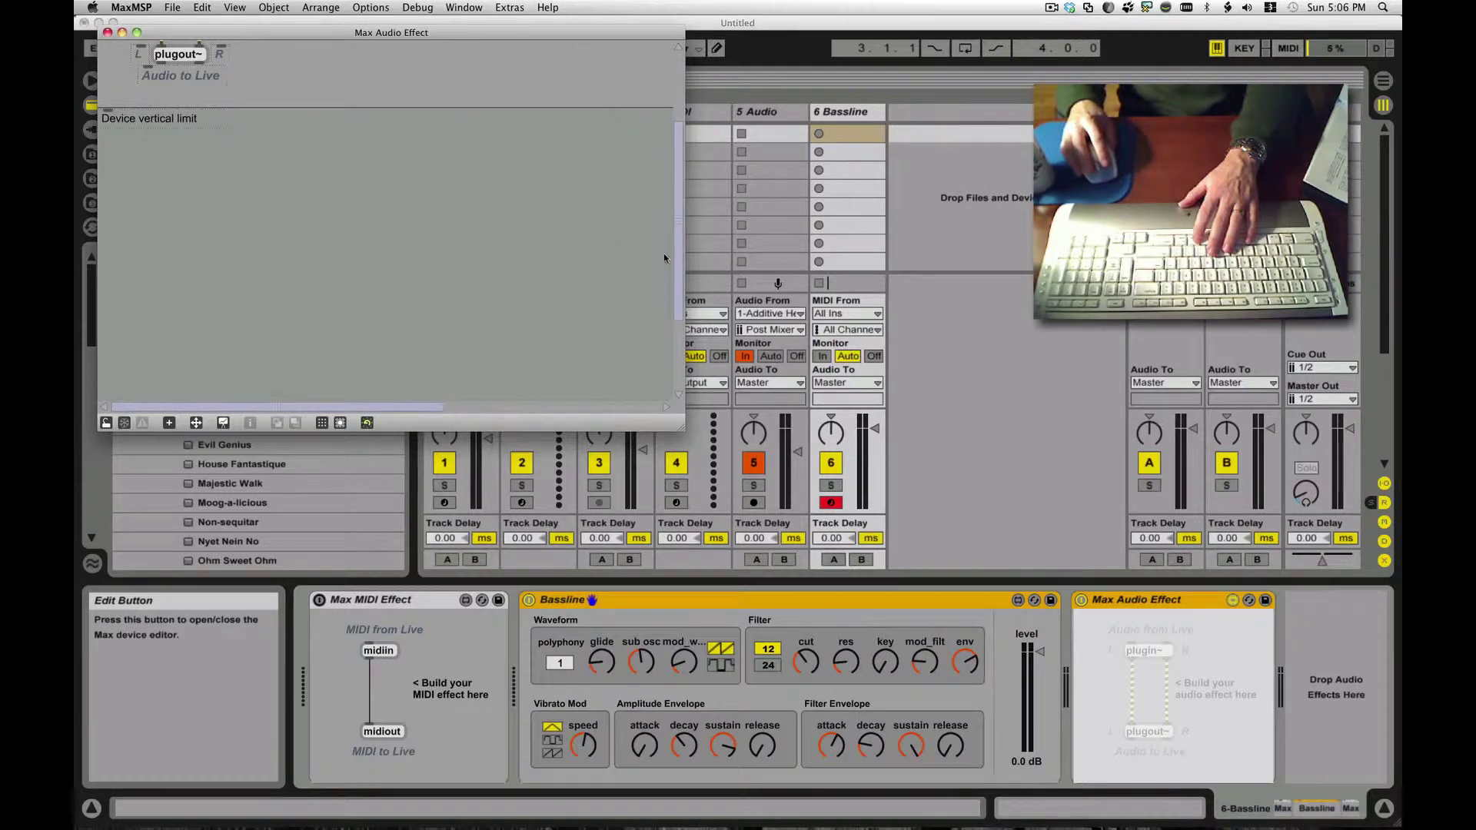
pyautogui.moveTo(675, 252); pyautogui.dragTo(678, 109)
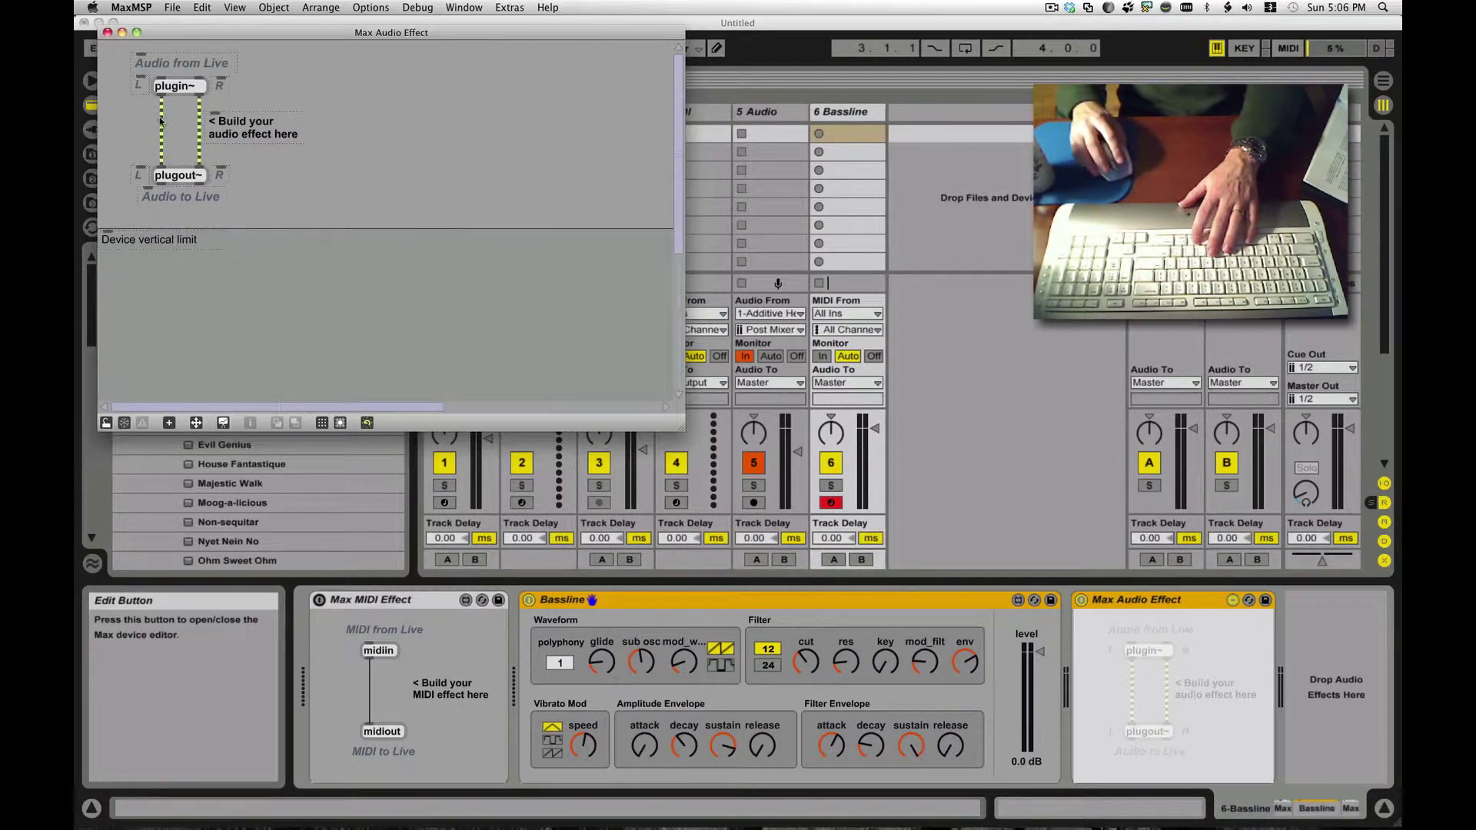
pyautogui.press('super+equal')
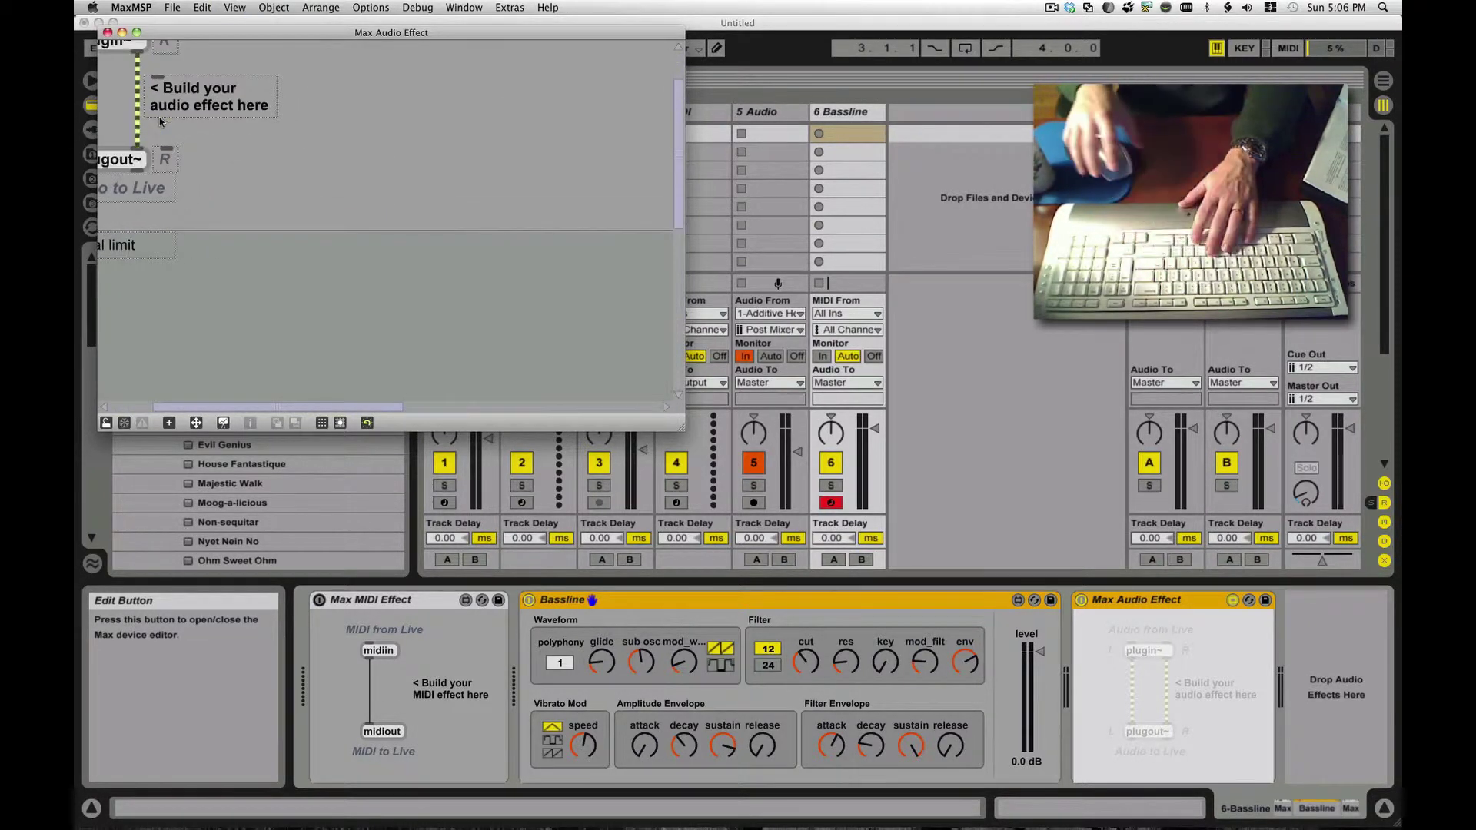
pyautogui.scroll(3, 210, 294)
pyautogui.hscroll(-4, 211, 294)
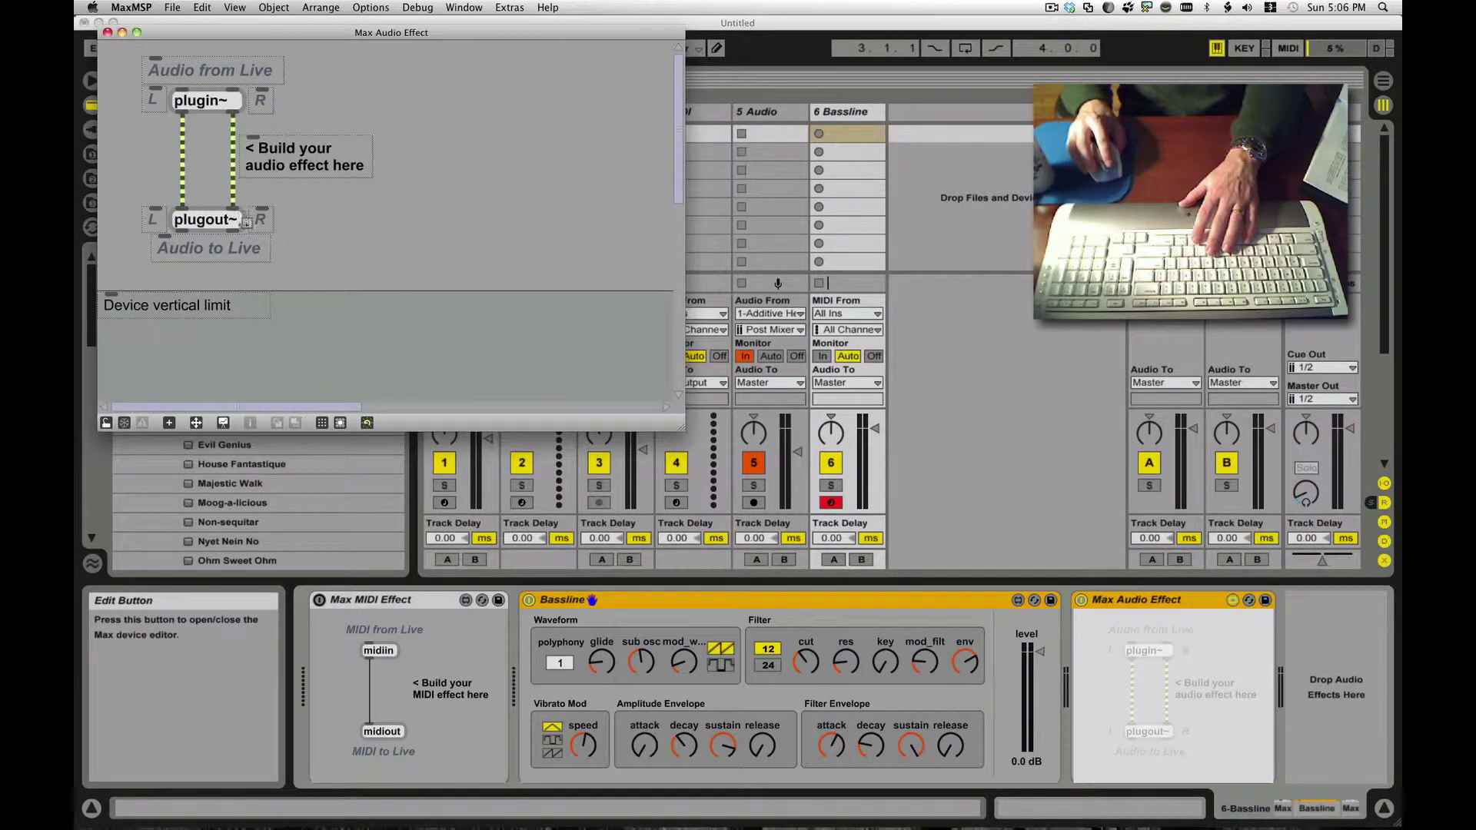
# - Delete both patch cords between plugin~ and plugout~
pyautogui.moveTo(203, 223)
pyautogui.mouseDown()
pyautogui.moveTo(511, 210)
pyautogui.moveTo(201, 220)
pyautogui.mouseUp()
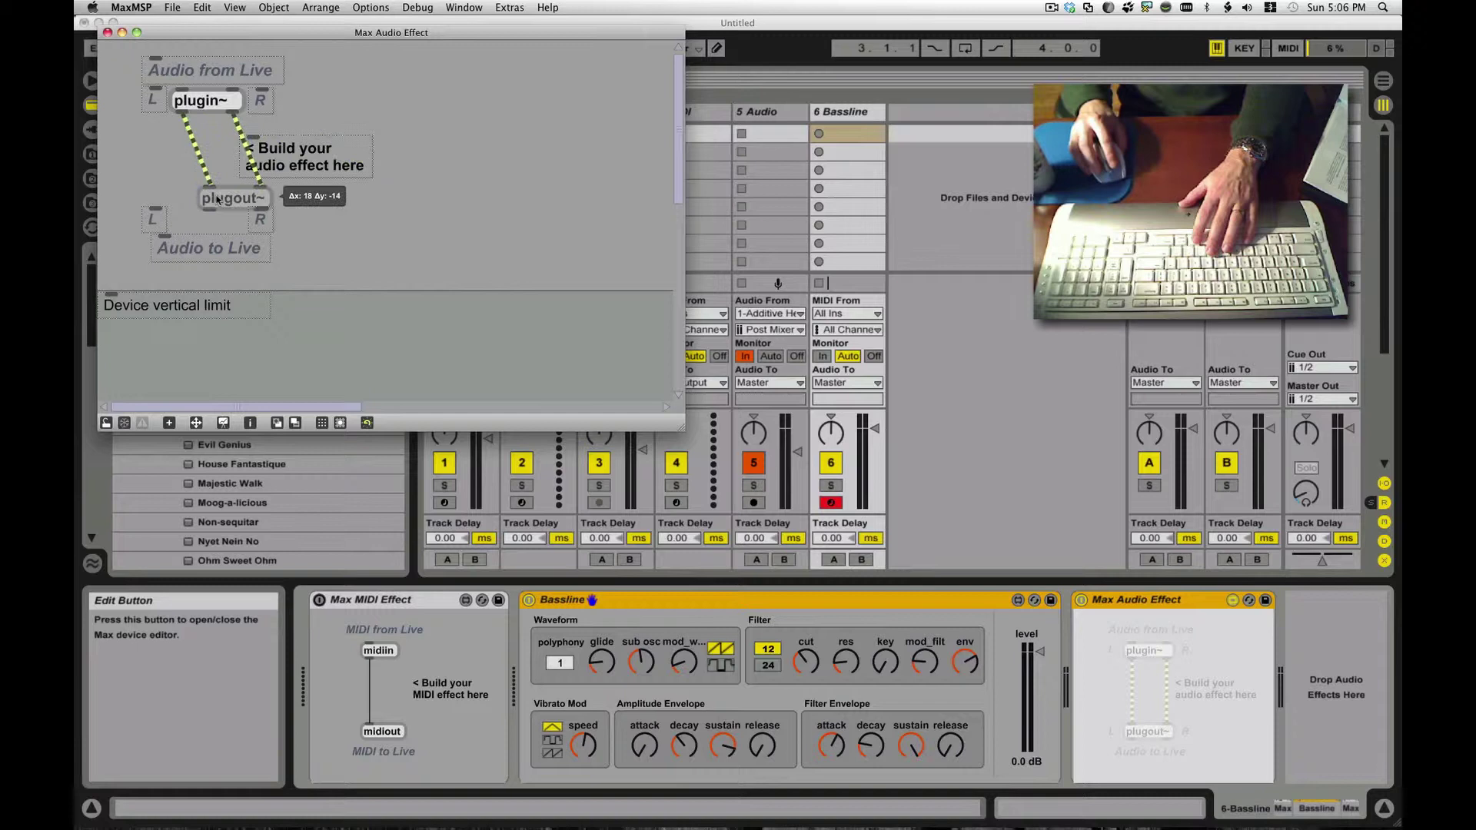
pyautogui.click(182, 166)
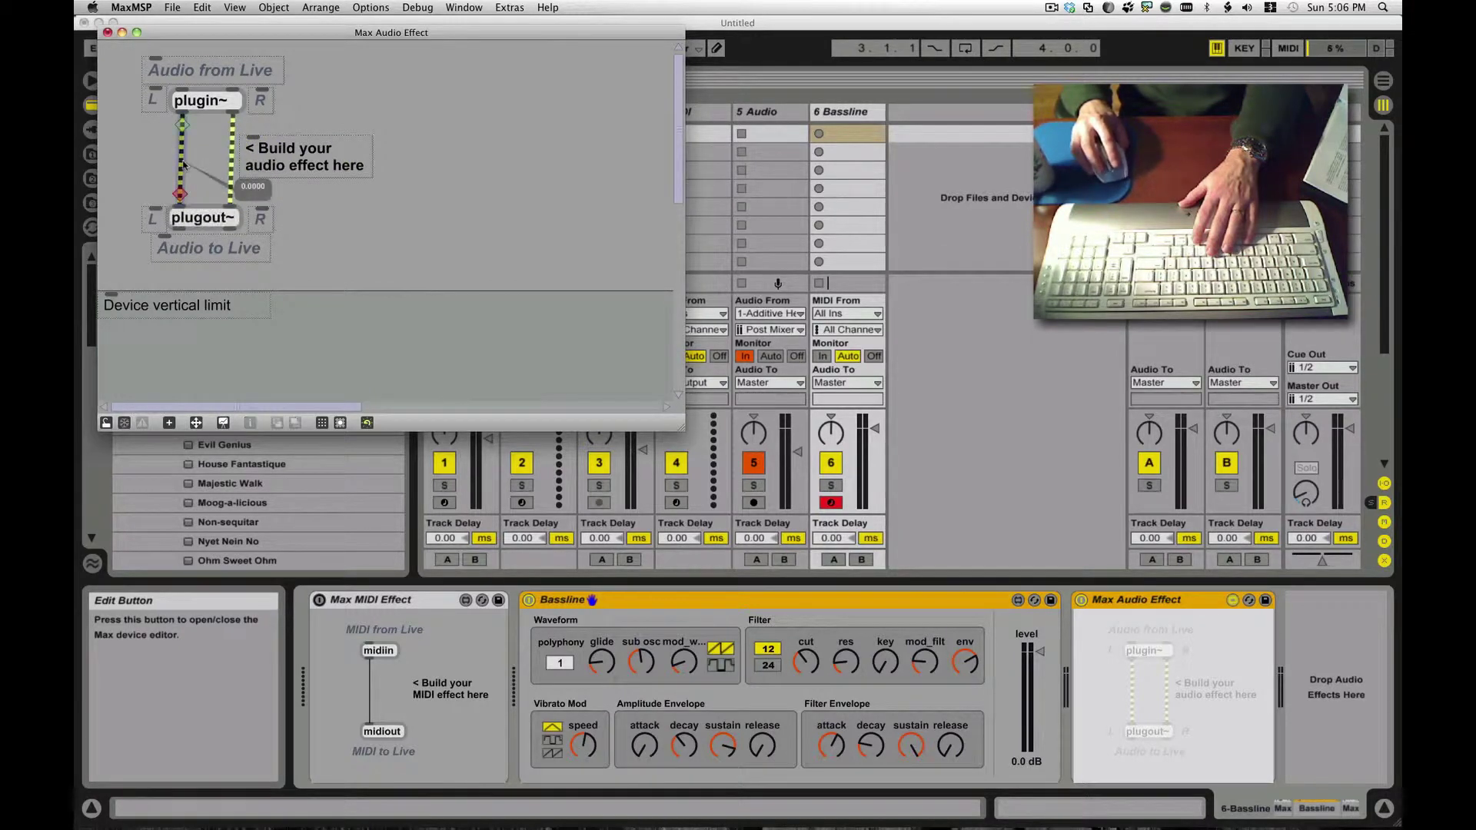
pyautogui.press('BackSpace')
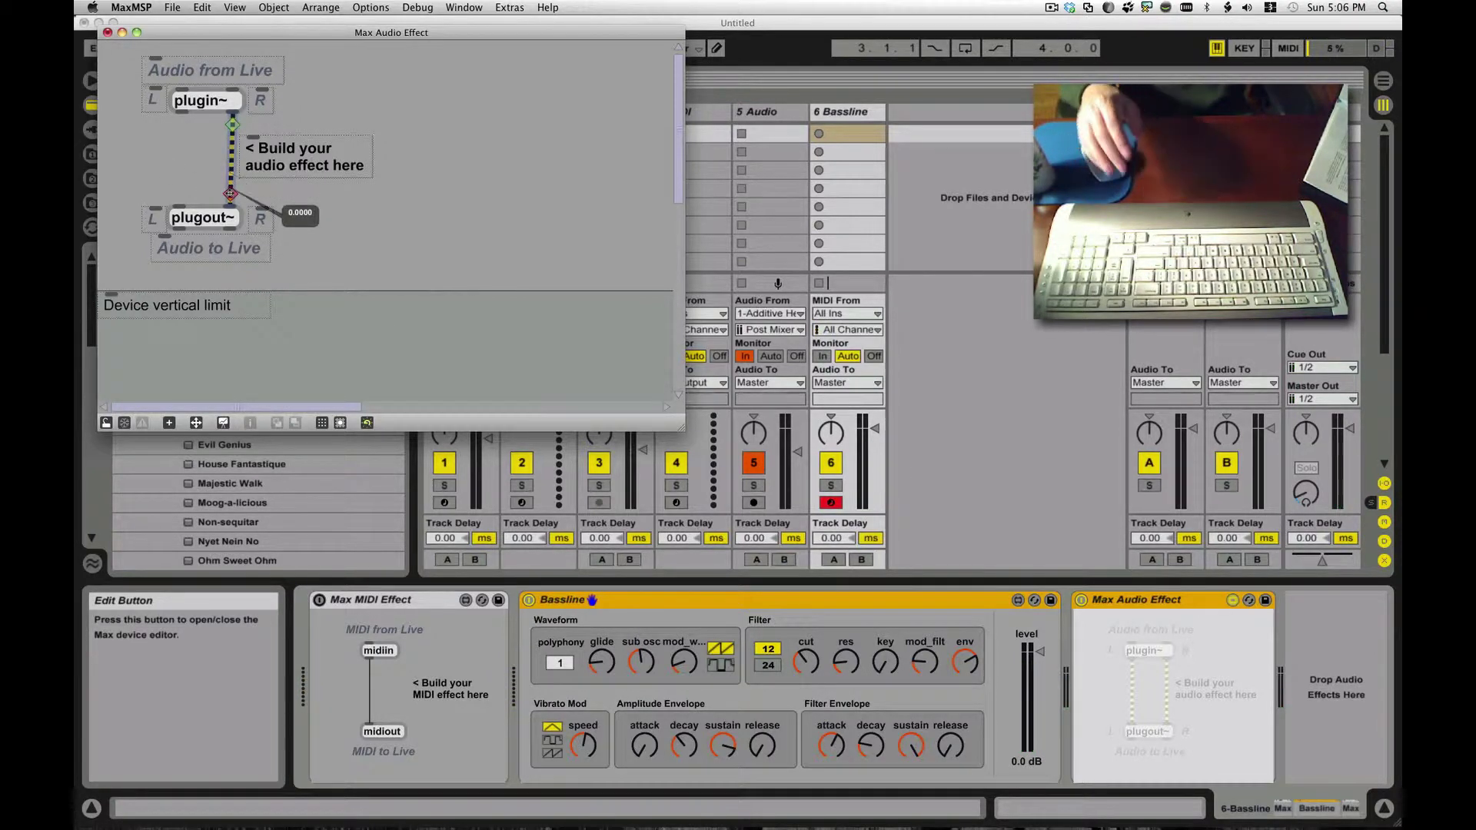
pyautogui.click(231, 193)
pyautogui.press('BackSpace')
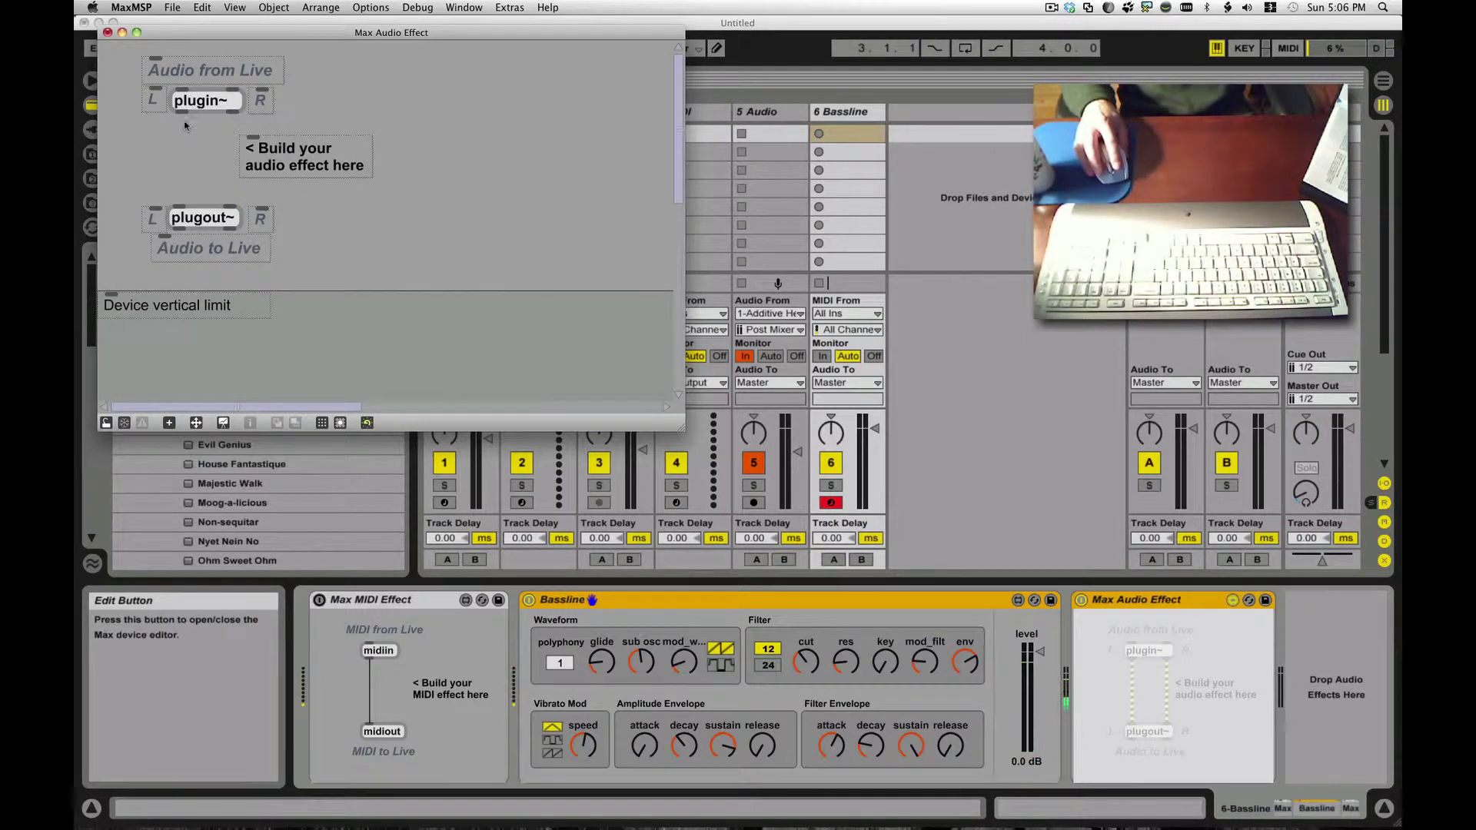
# - Cross-wire plugin~'s left outlet to plugout~'s right inlet and right outlet to left inlet
pyautogui.moveTo(185, 115); pyautogui.dragTo(233, 207)
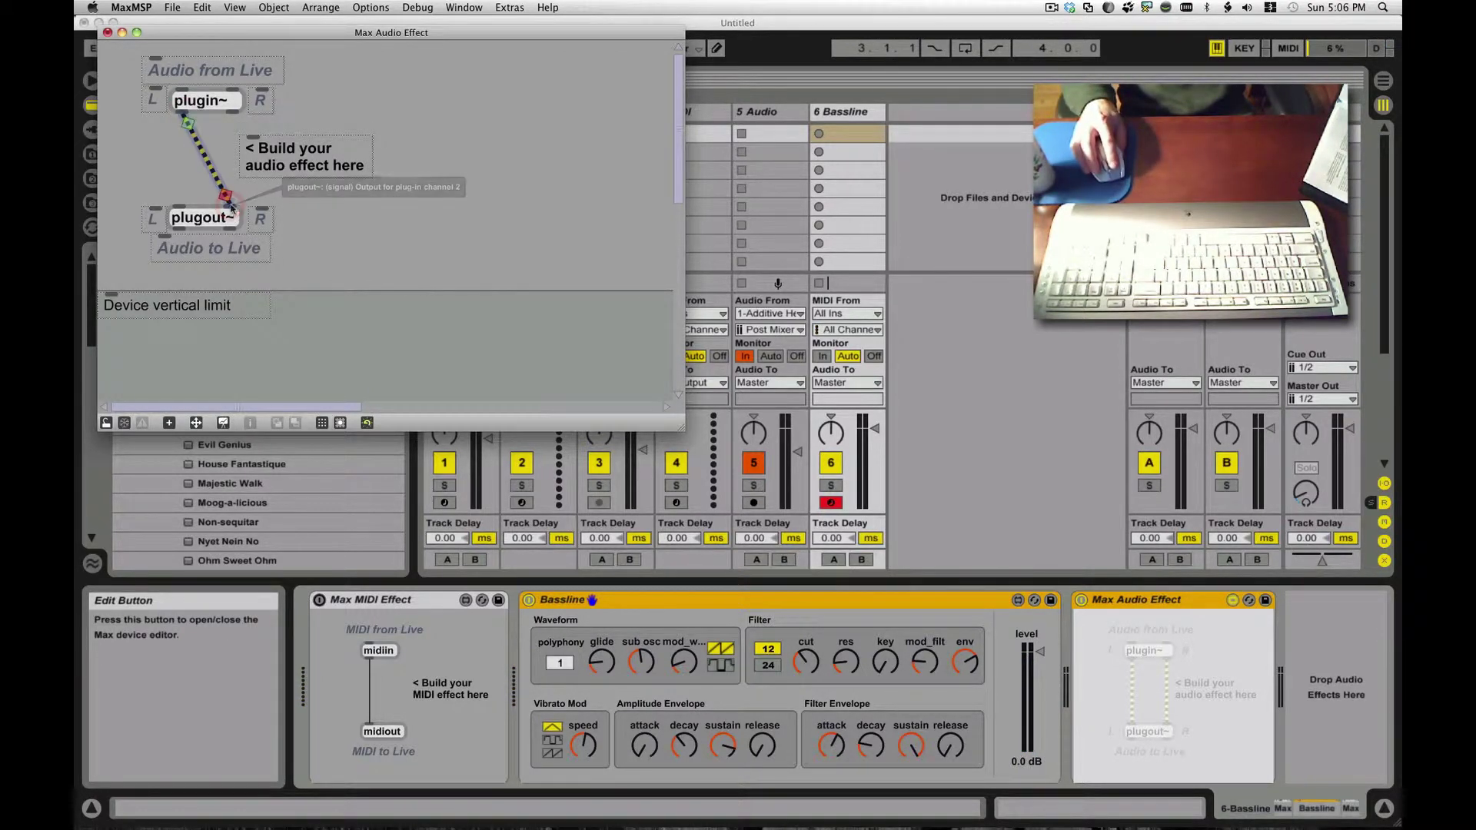
pyautogui.moveTo(231, 114); pyautogui.dragTo(179, 214)
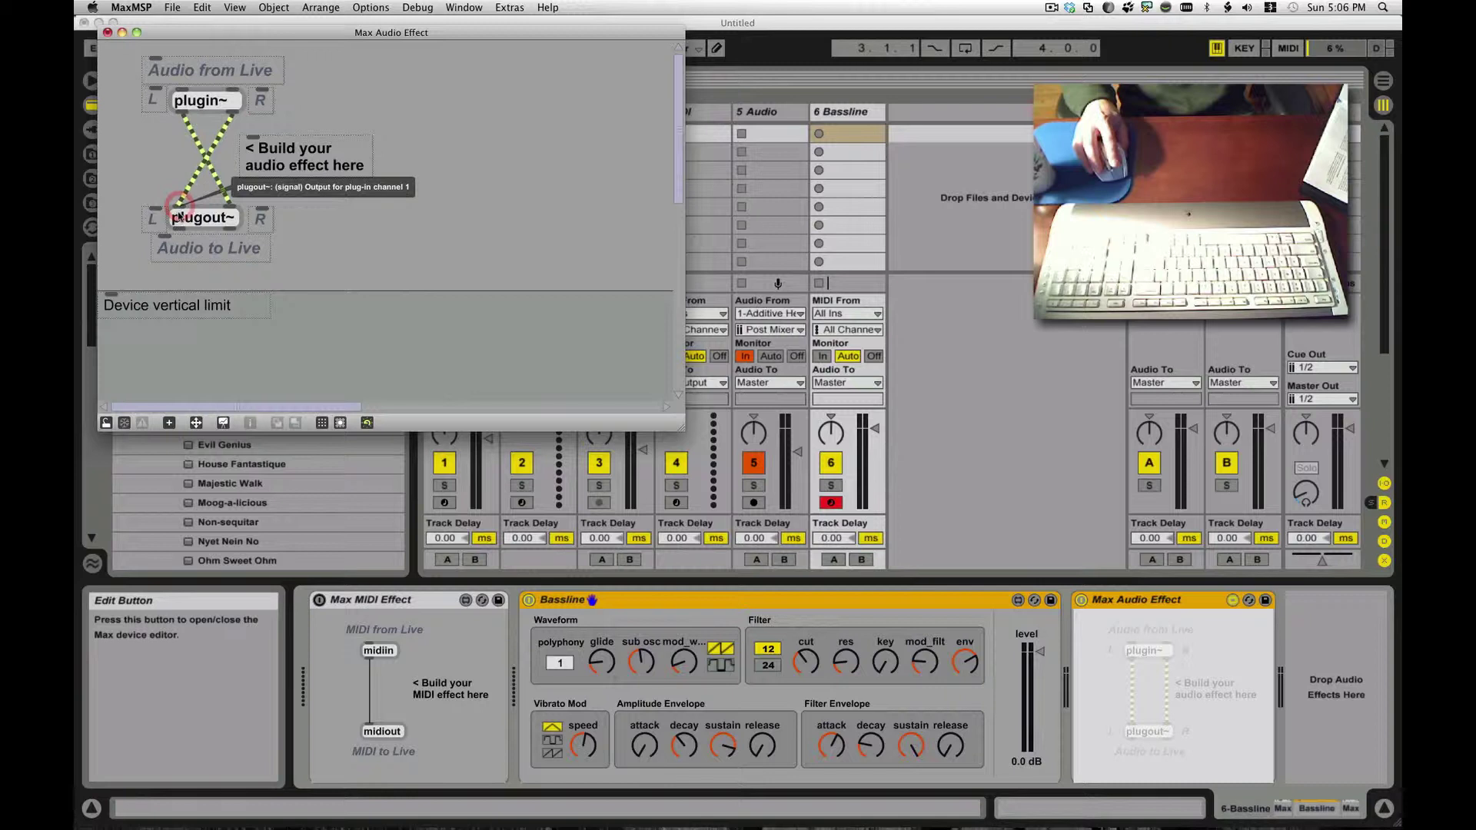
pyautogui.click(186, 192)
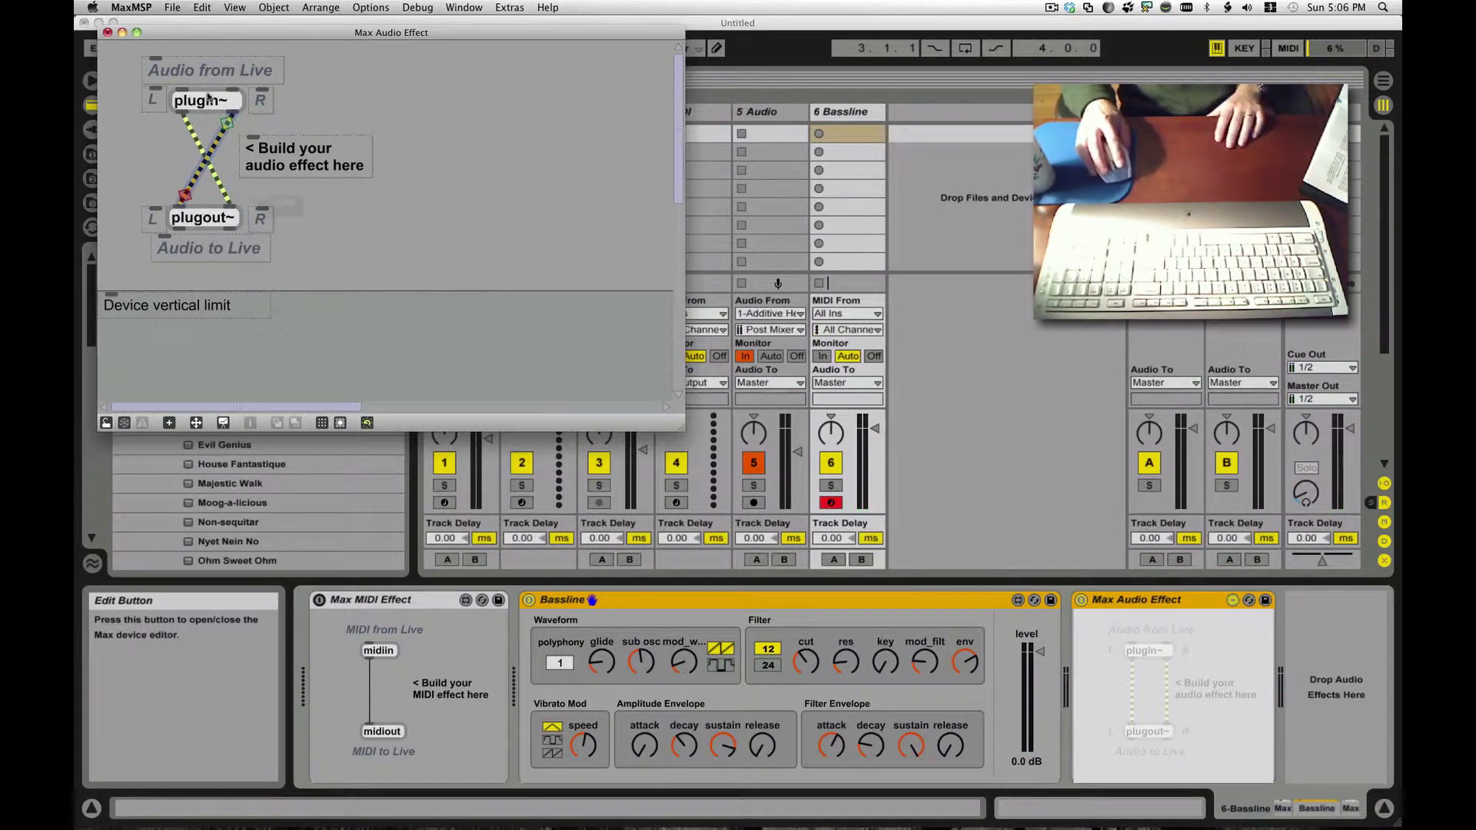
pyautogui.moveTo(219, 32); pyautogui.dragTo(608, 61)
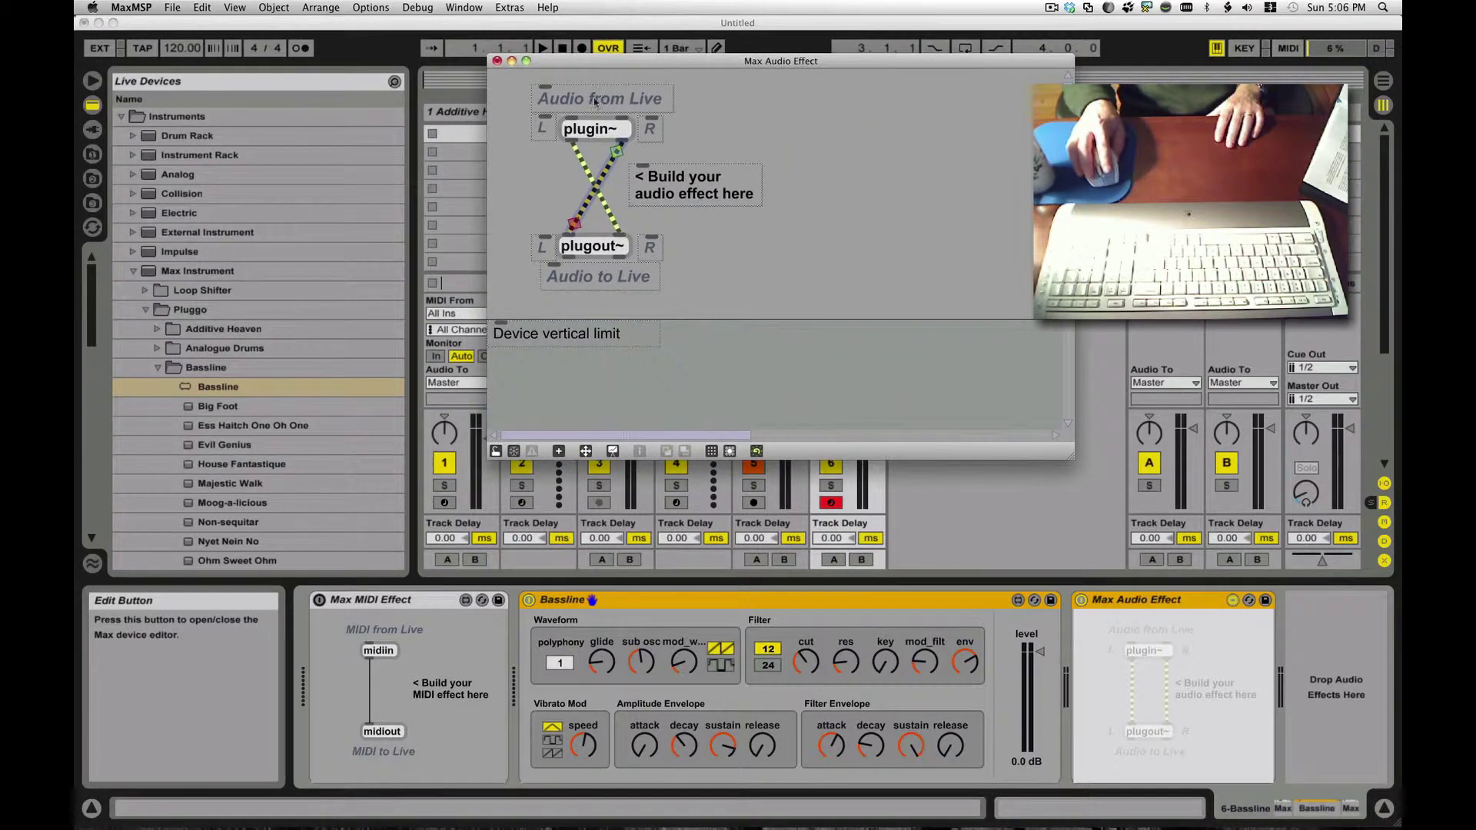
# - Save and close the Max Audio Effect editor, close meters.amxd, and select the Additive Heaven track
pyautogui.click(496, 60)
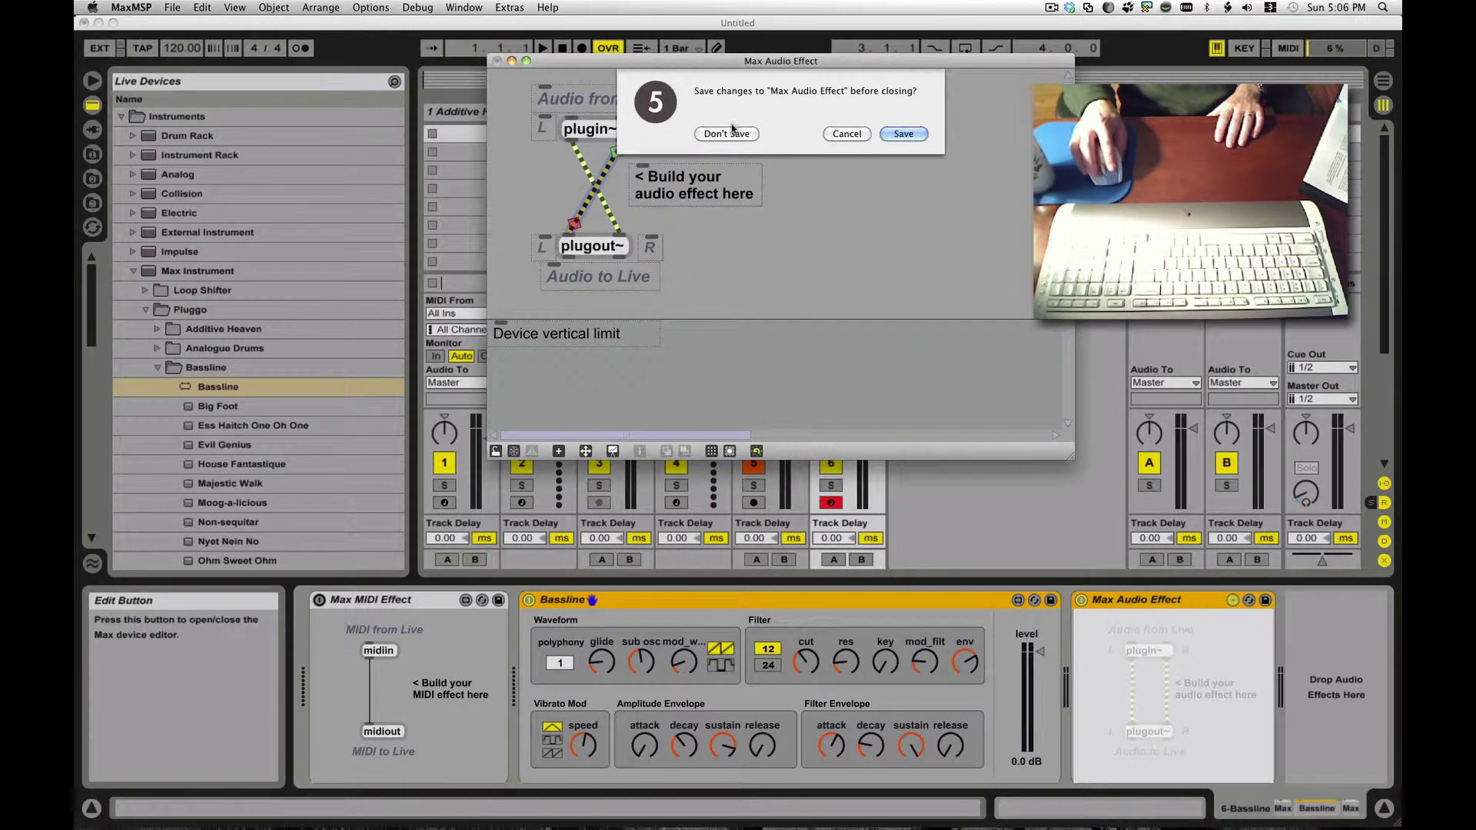
pyautogui.click(726, 133)
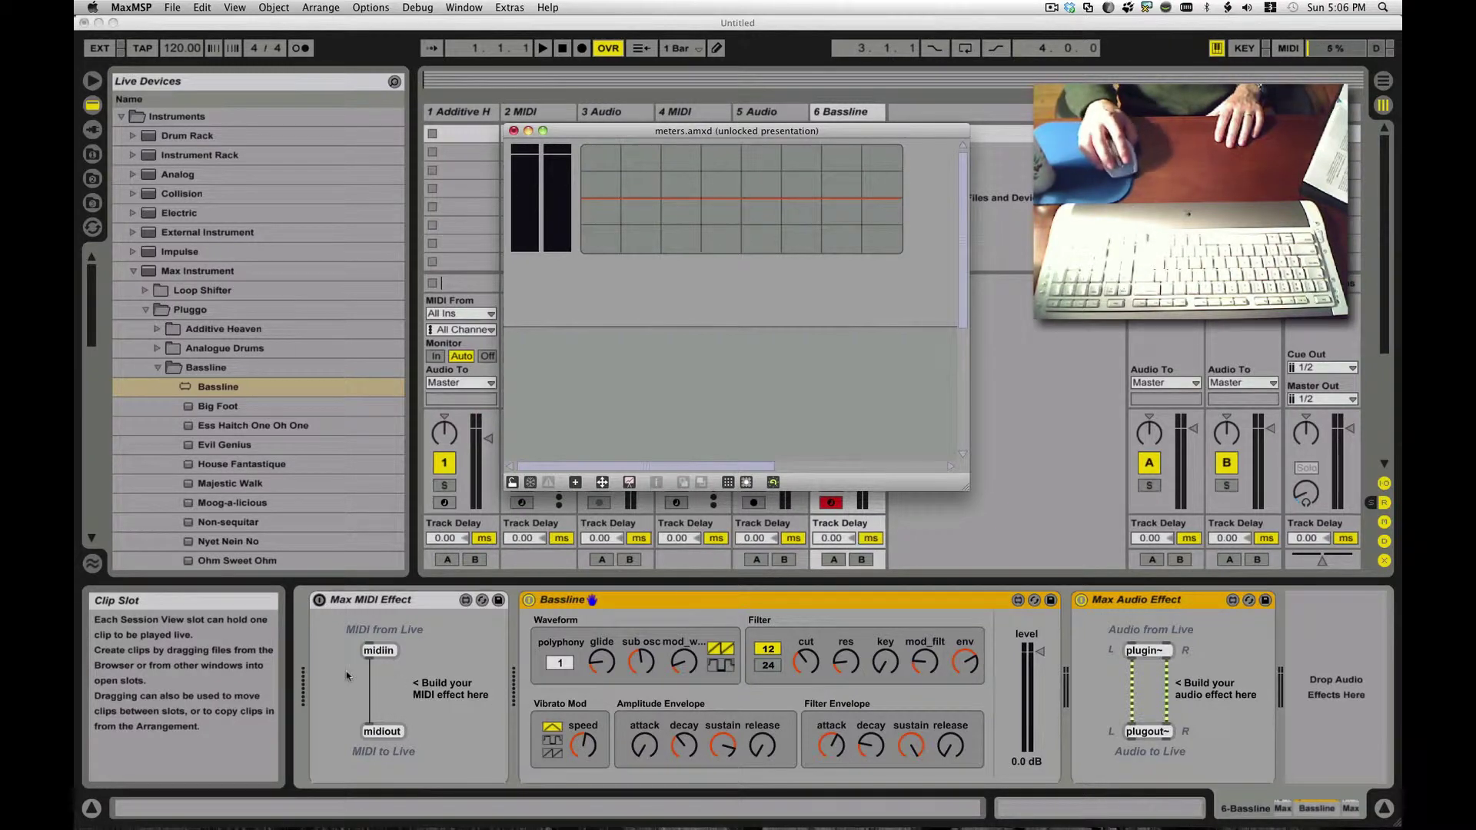
pyautogui.click(368, 653)
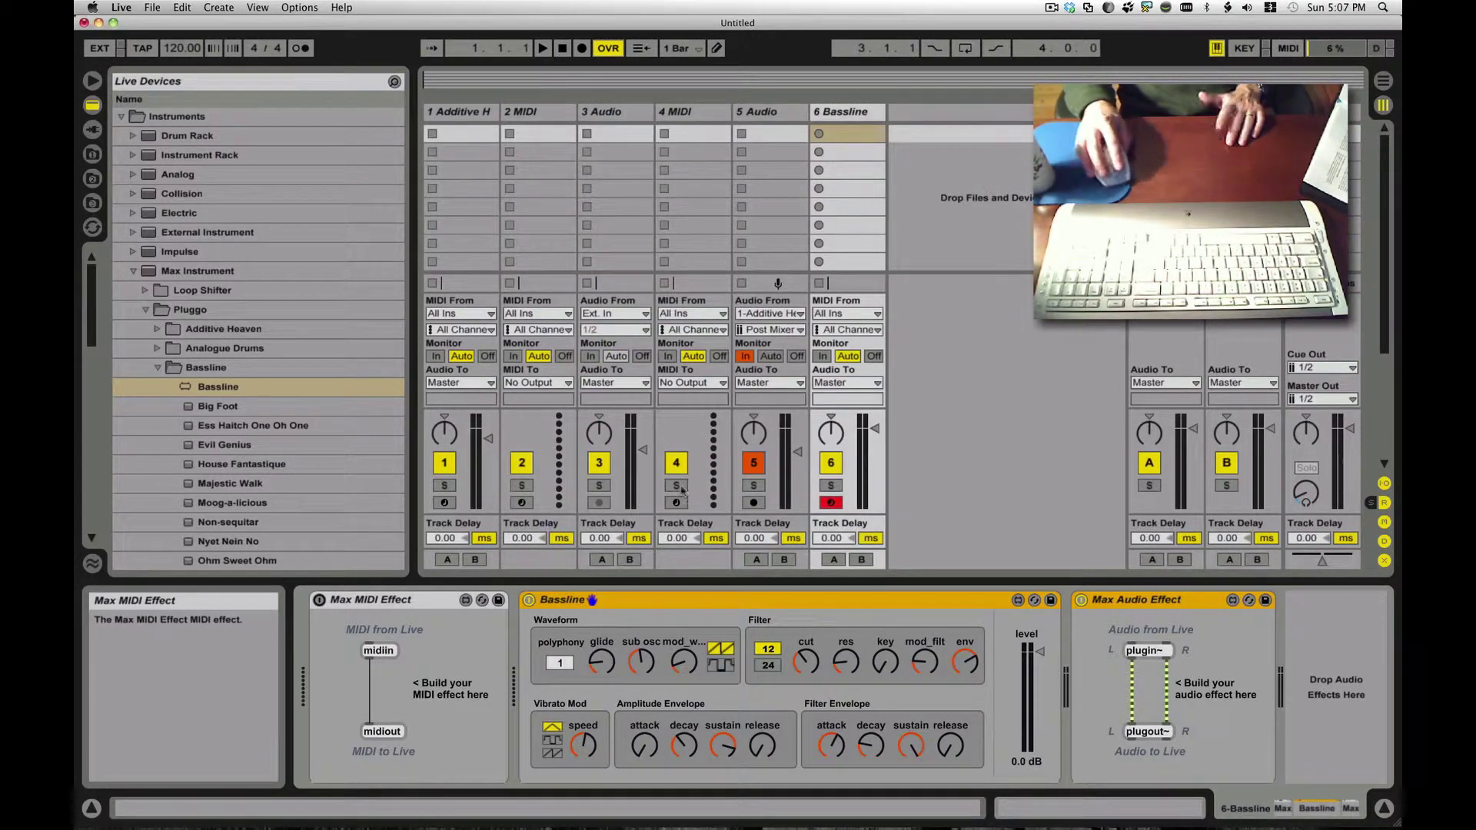
pyautogui.click(459, 111)
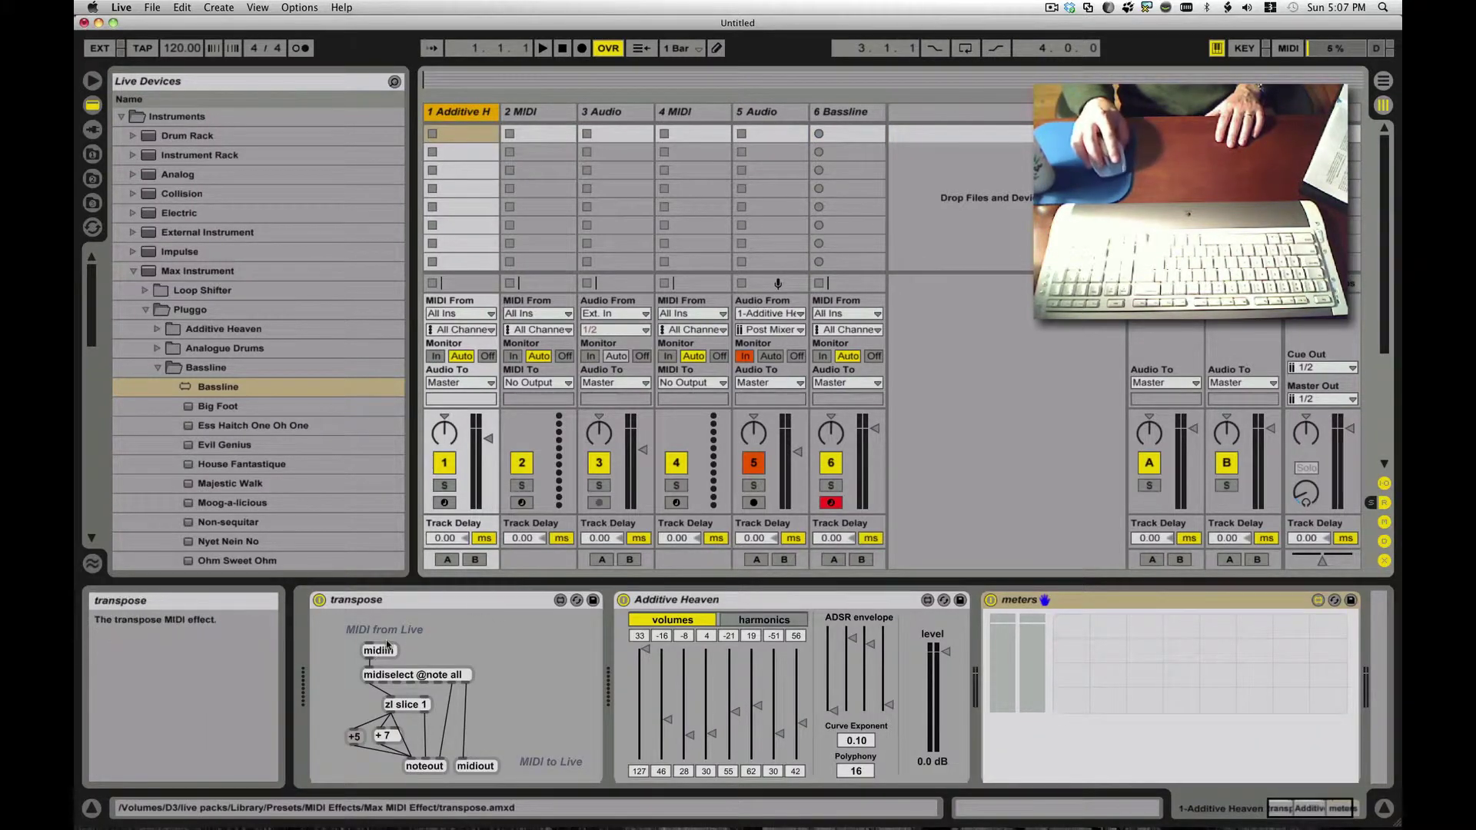
# - Open the transpose device's patch in Max, zoomed in and scrolled to its top-left
pyautogui.click(560, 600)
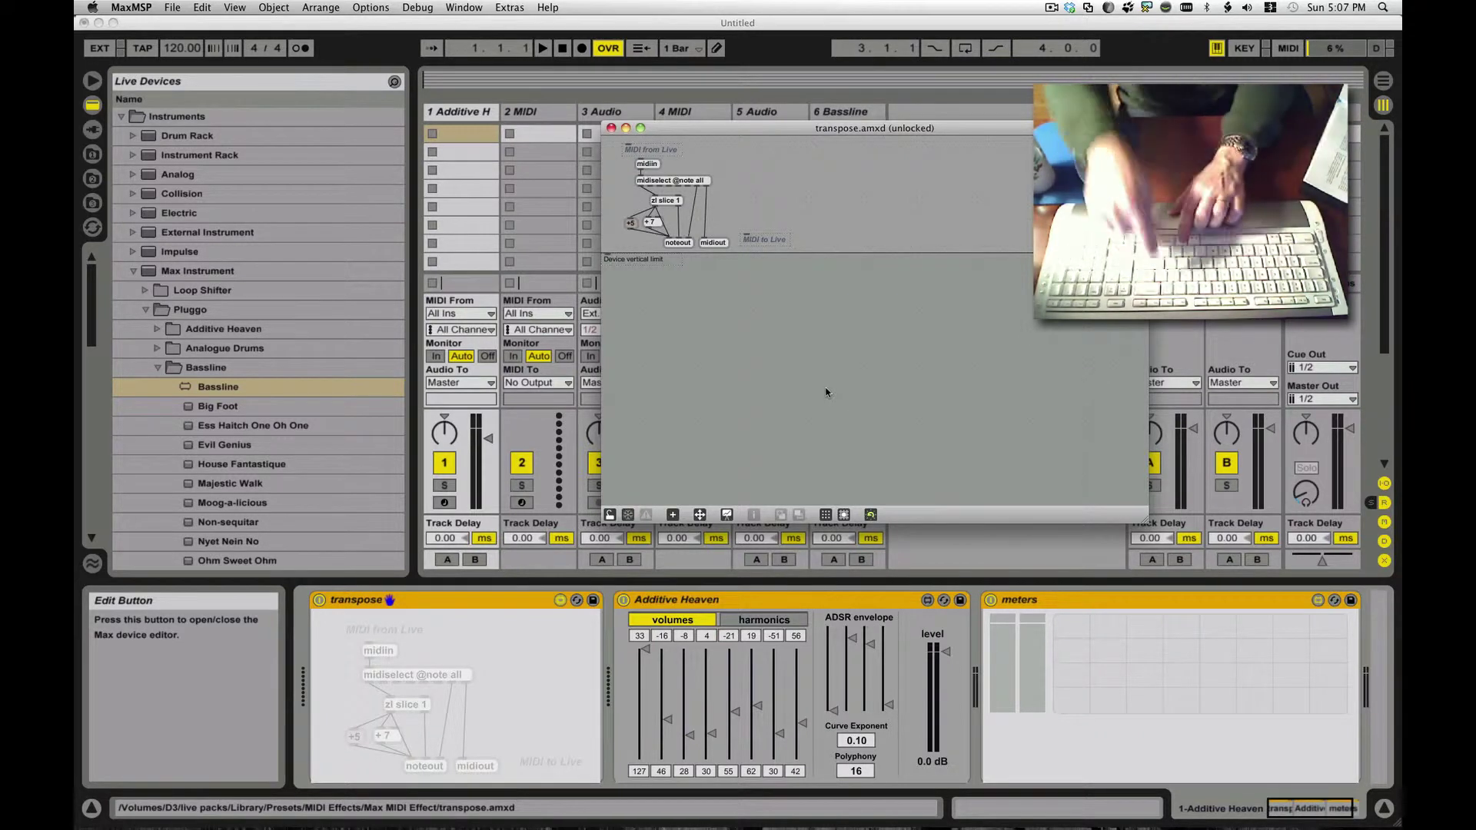
pyautogui.press('super+equal')
pyautogui.press('super+equal')
pyautogui.press('super+equal')
pyautogui.press('super+equal')
pyautogui.press('super+equal')
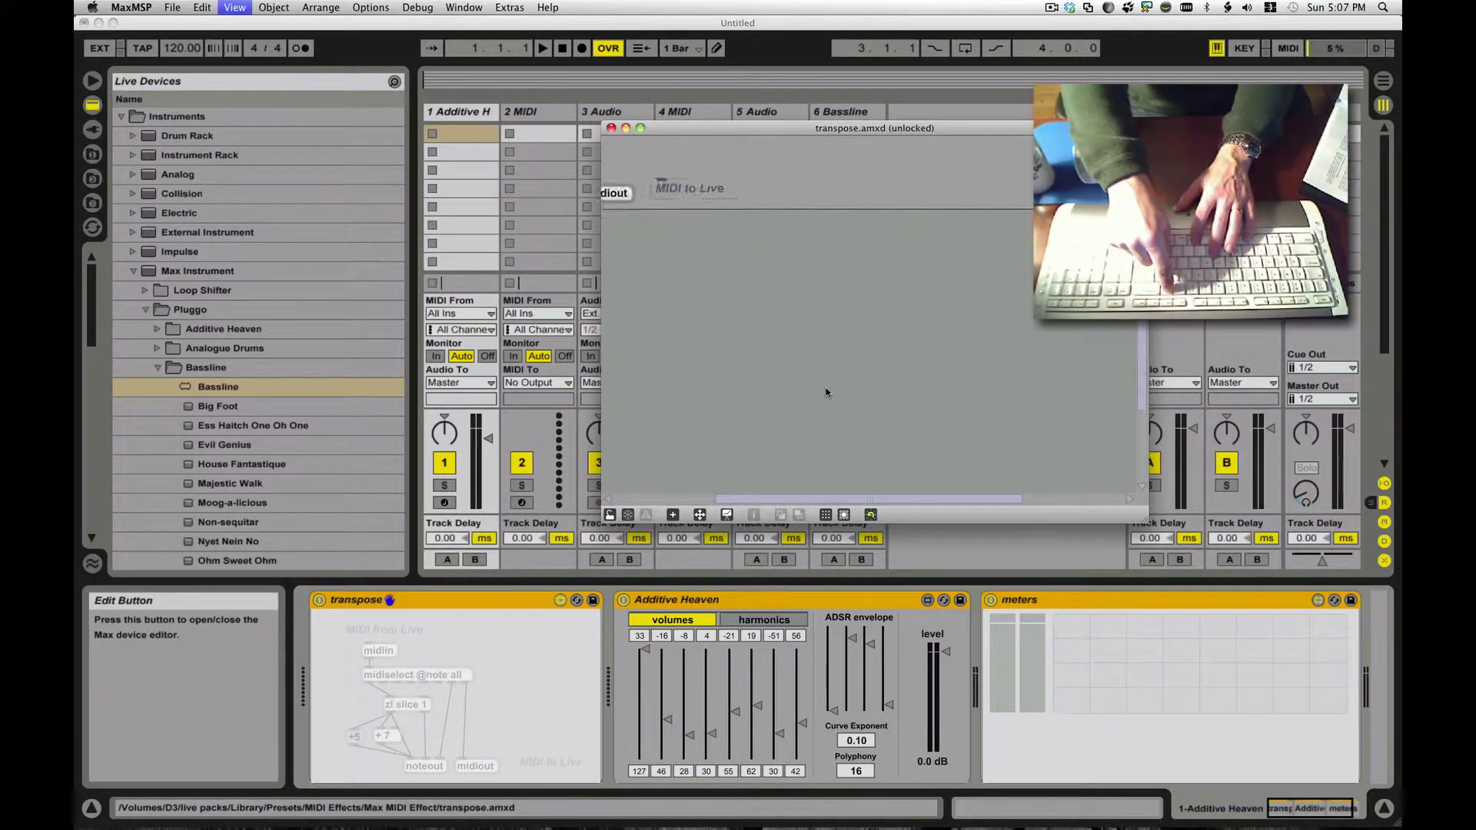
pyautogui.hscroll(-5, 863, 377)
pyautogui.scroll(5, 863, 376)
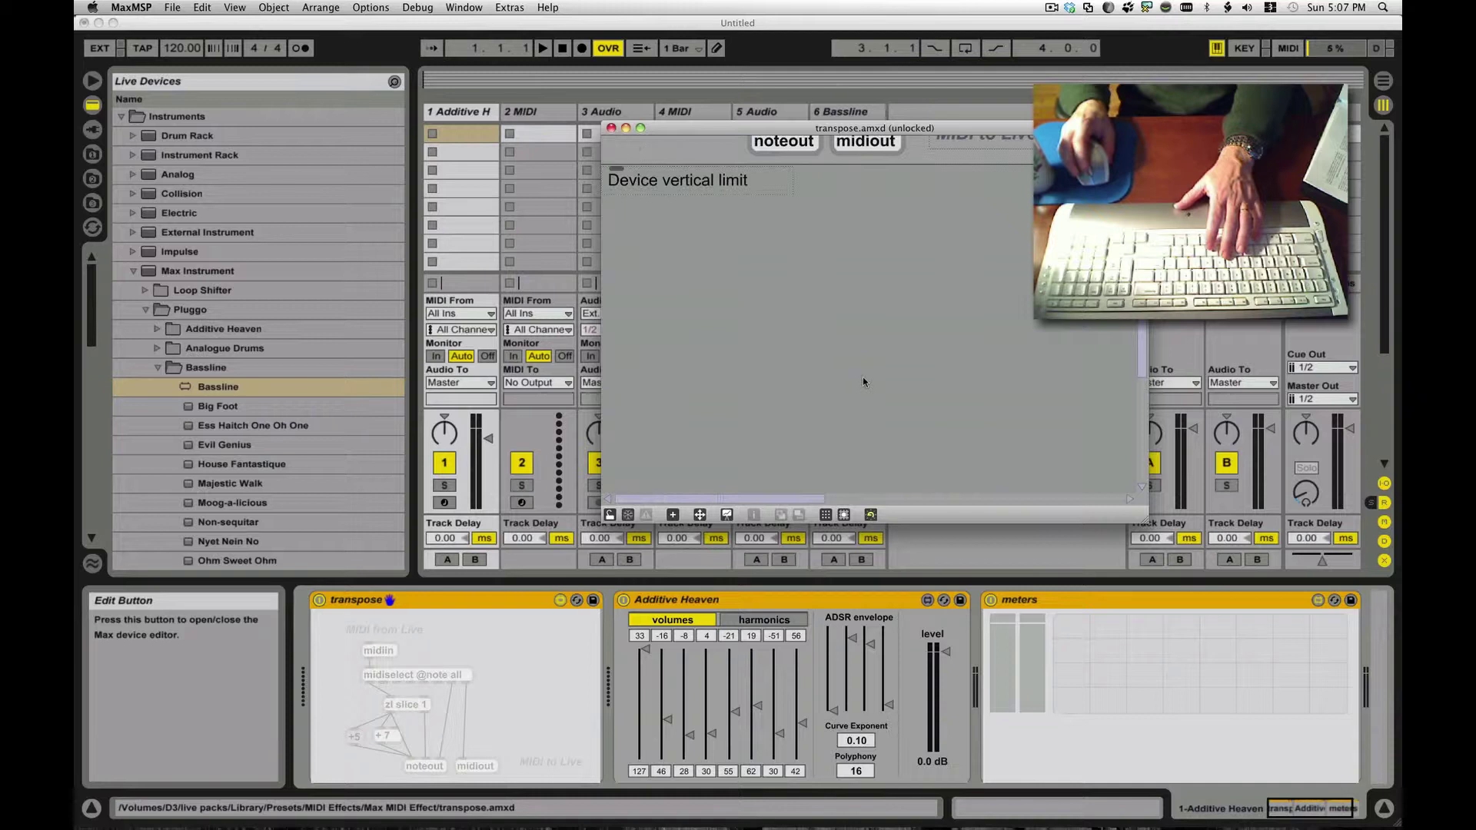
pyautogui.scroll(2, 862, 376)
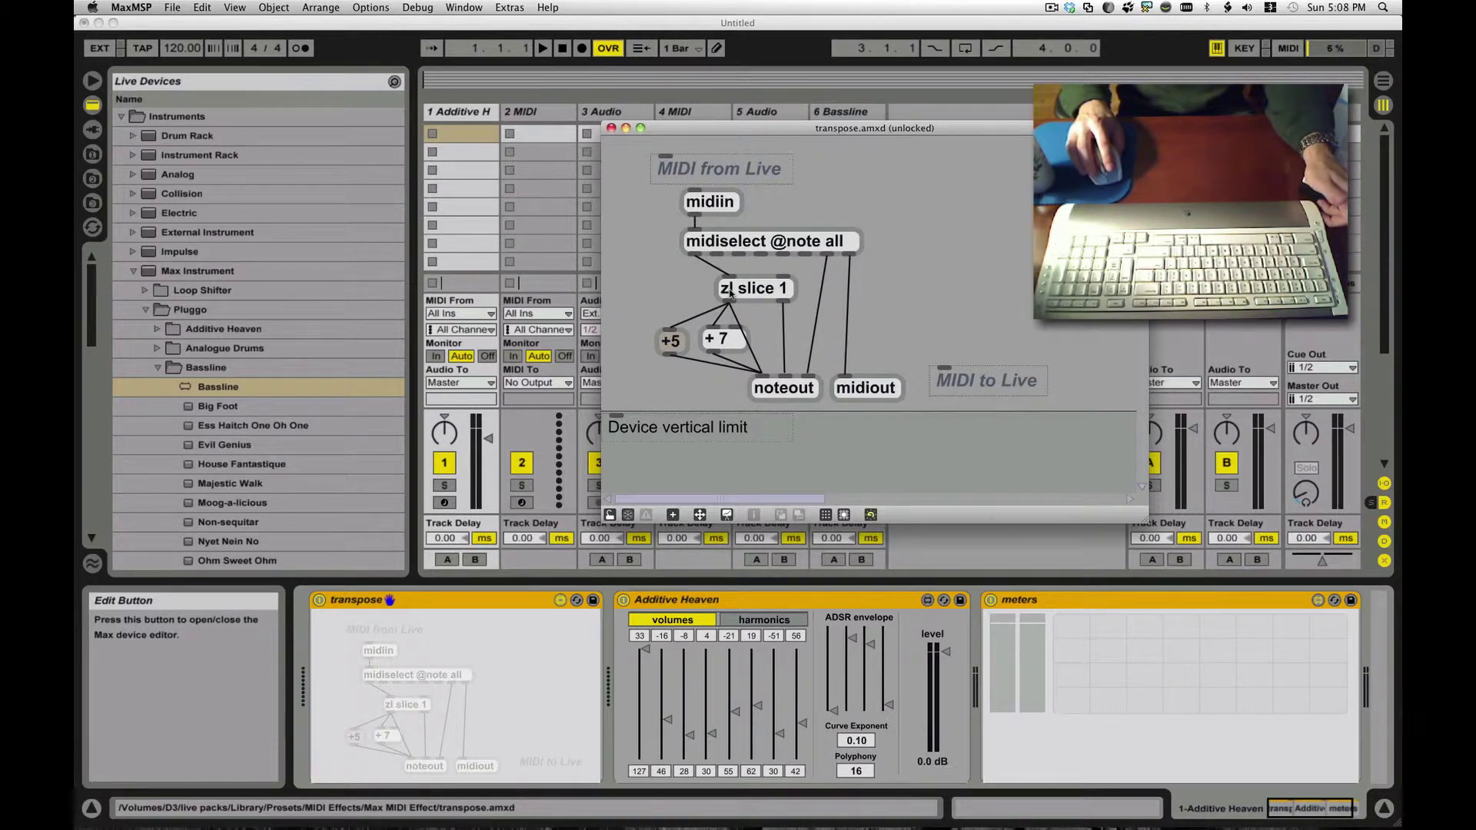
# - Move zl slice 1 up and right, then cord its left outlet into the + 7 box
pyautogui.moveTo(758, 291); pyautogui.dragTo(742, 297)
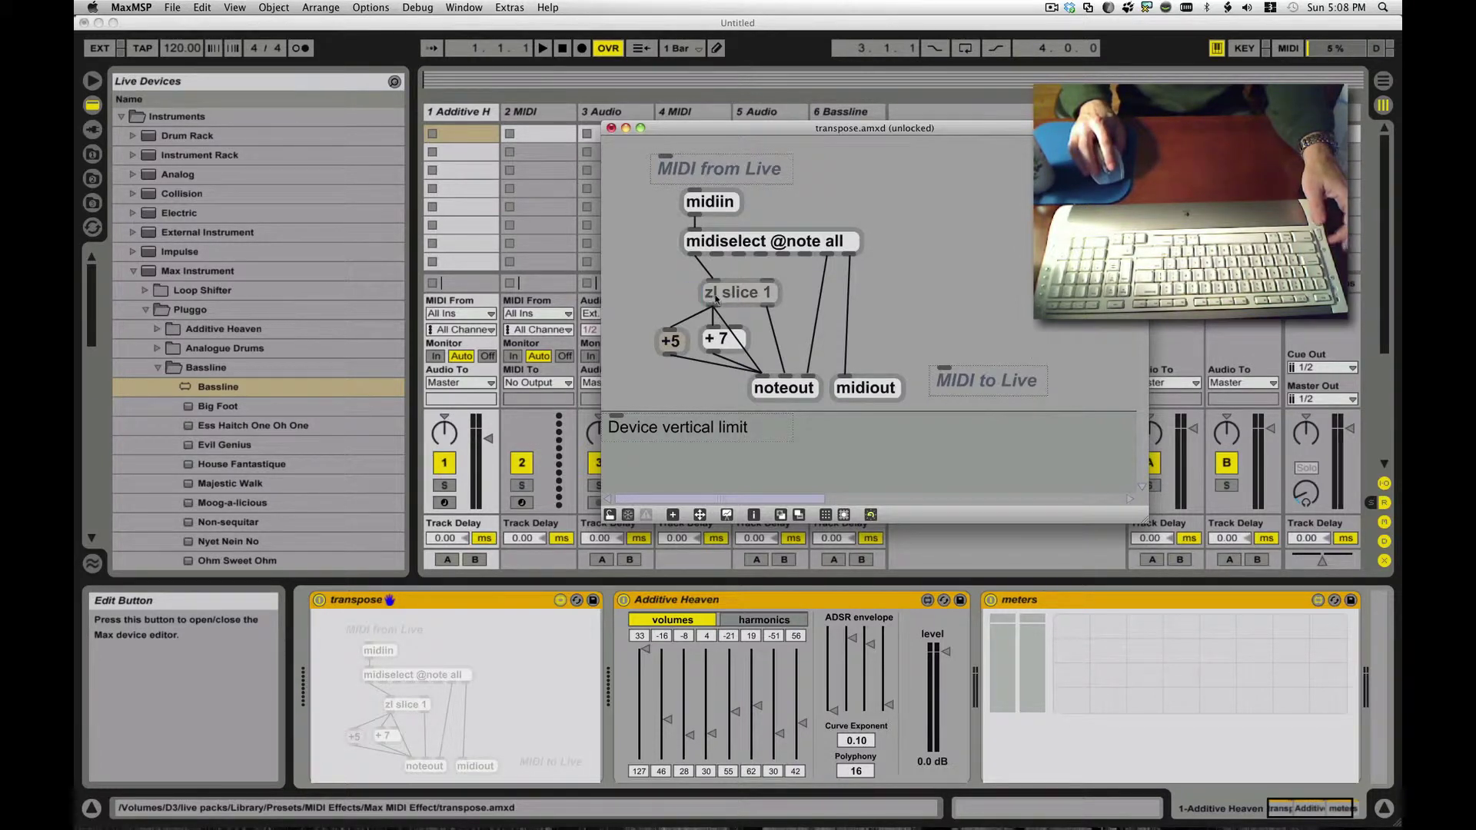
pyautogui.moveTo(754, 294); pyautogui.dragTo(750, 296)
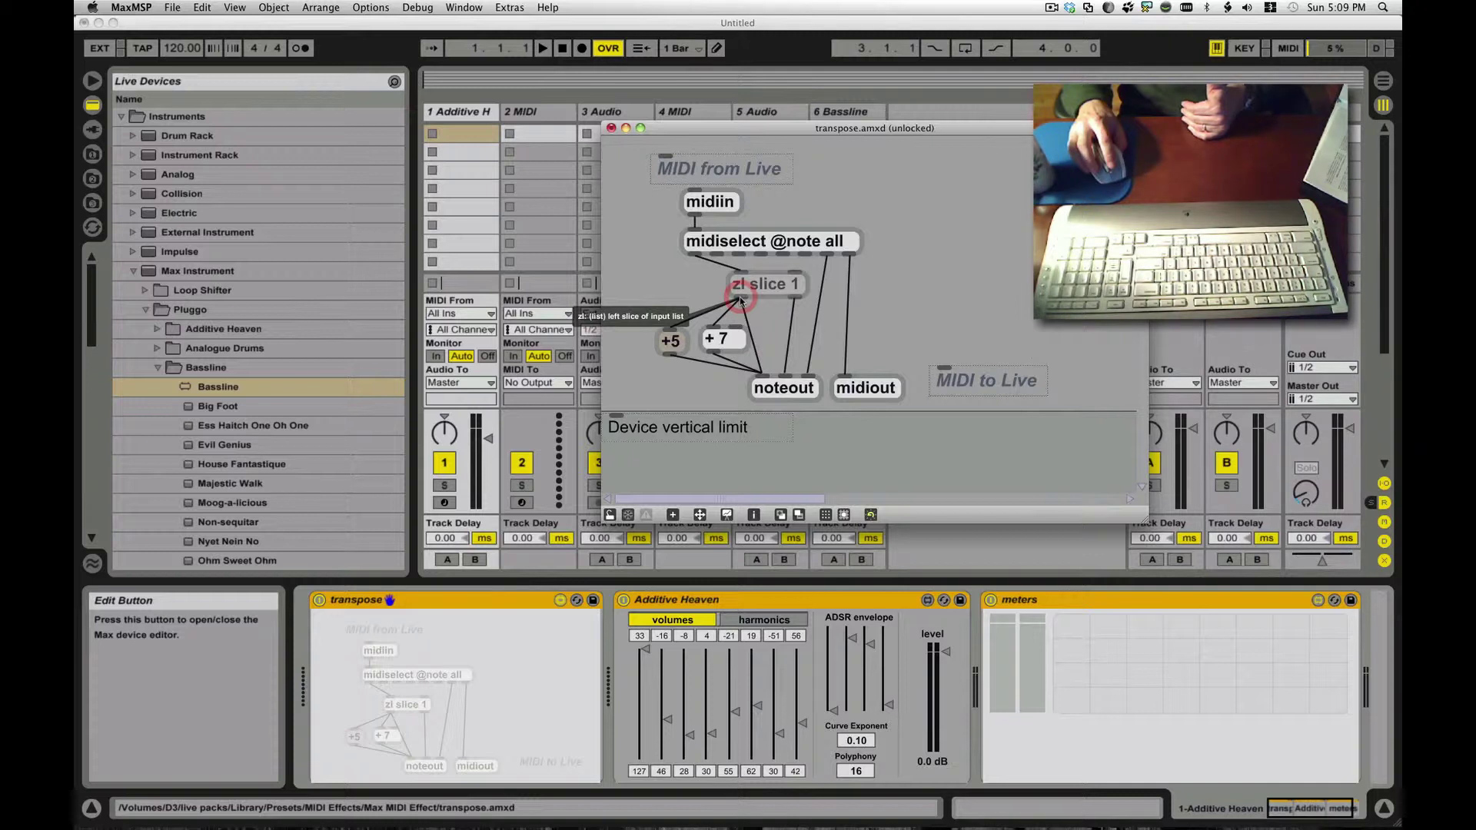
pyautogui.moveTo(739, 302); pyautogui.dragTo(750, 338)
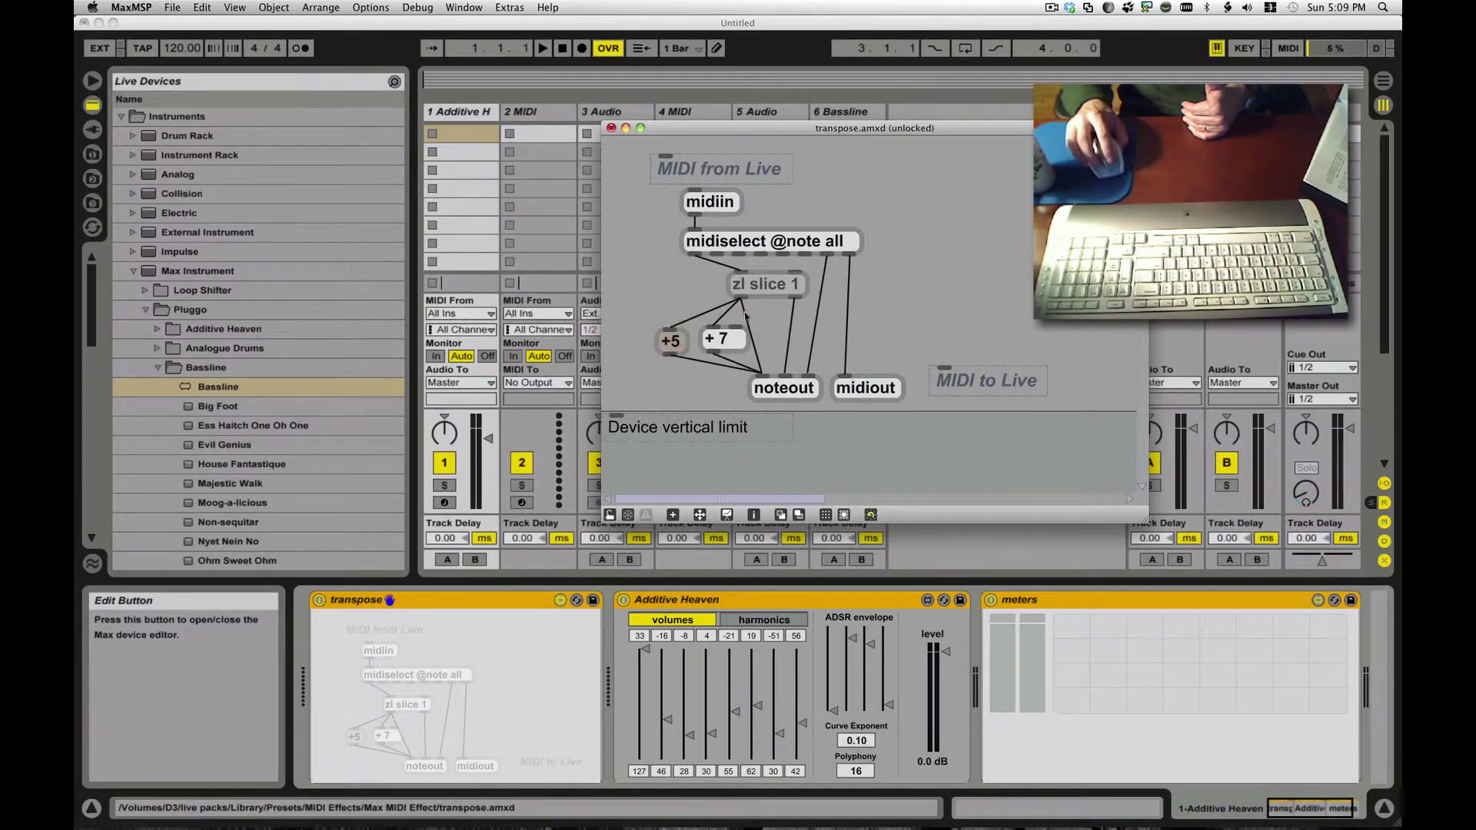
# - Check noteout's pitch inlet, then select the + 7 box, nudging it slightly left
pyautogui.click(760, 375)
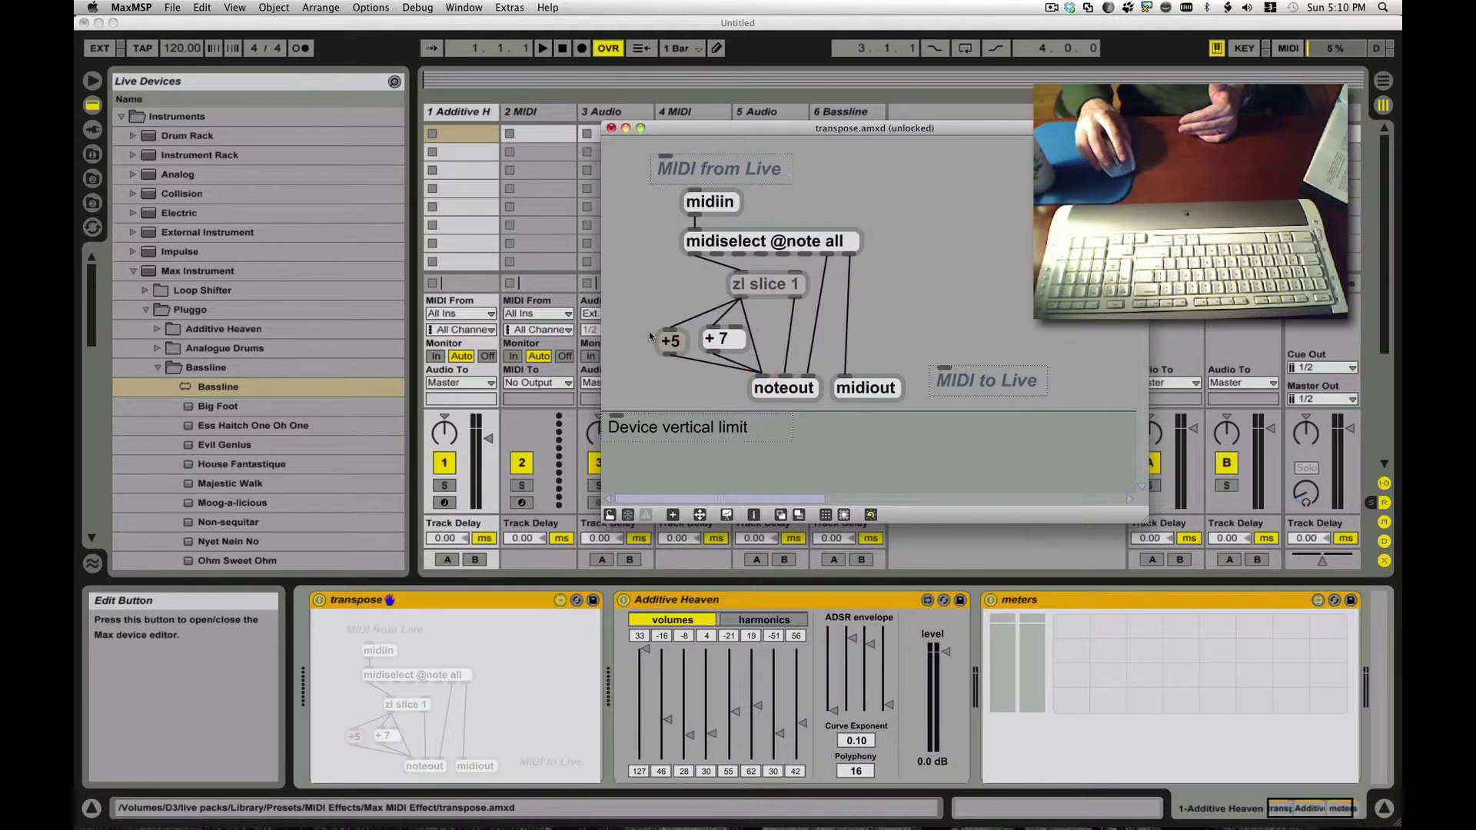
pyautogui.click(723, 343)
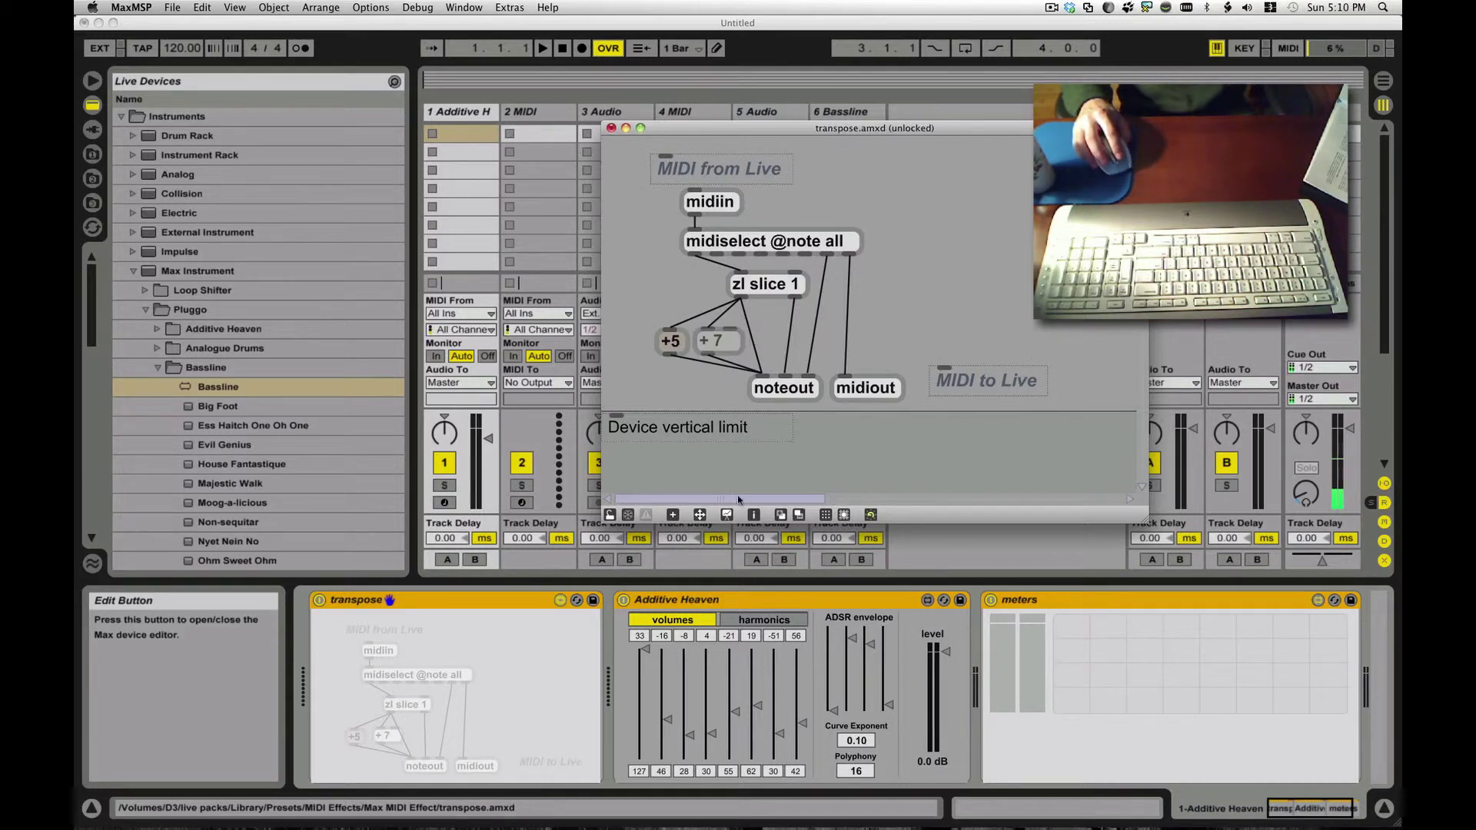
# - Arm track 1 in Live, reopen the transpose patch, and cancel the save prompt
pyautogui.click(444, 504)
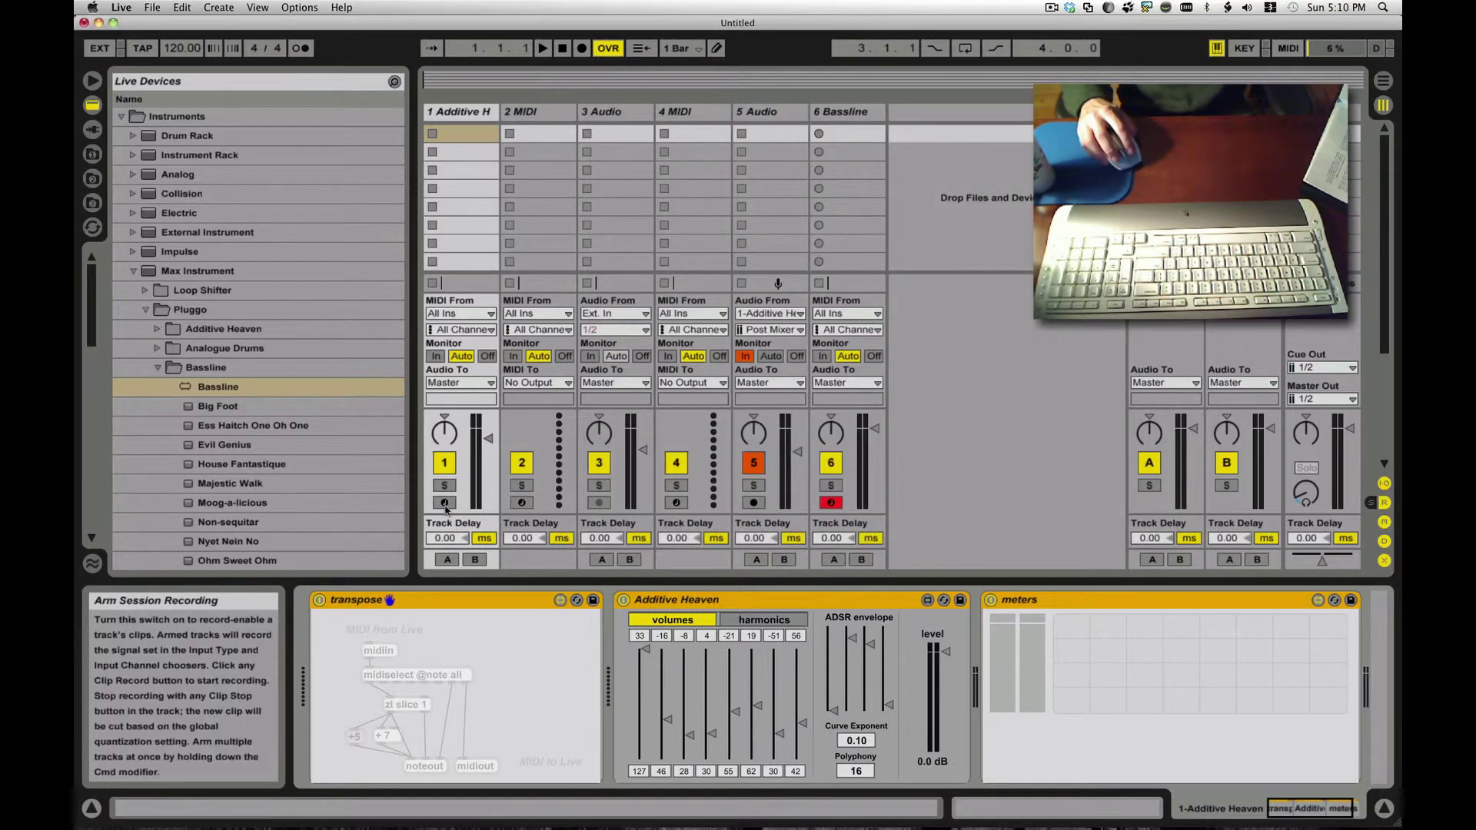
pyautogui.click(559, 600)
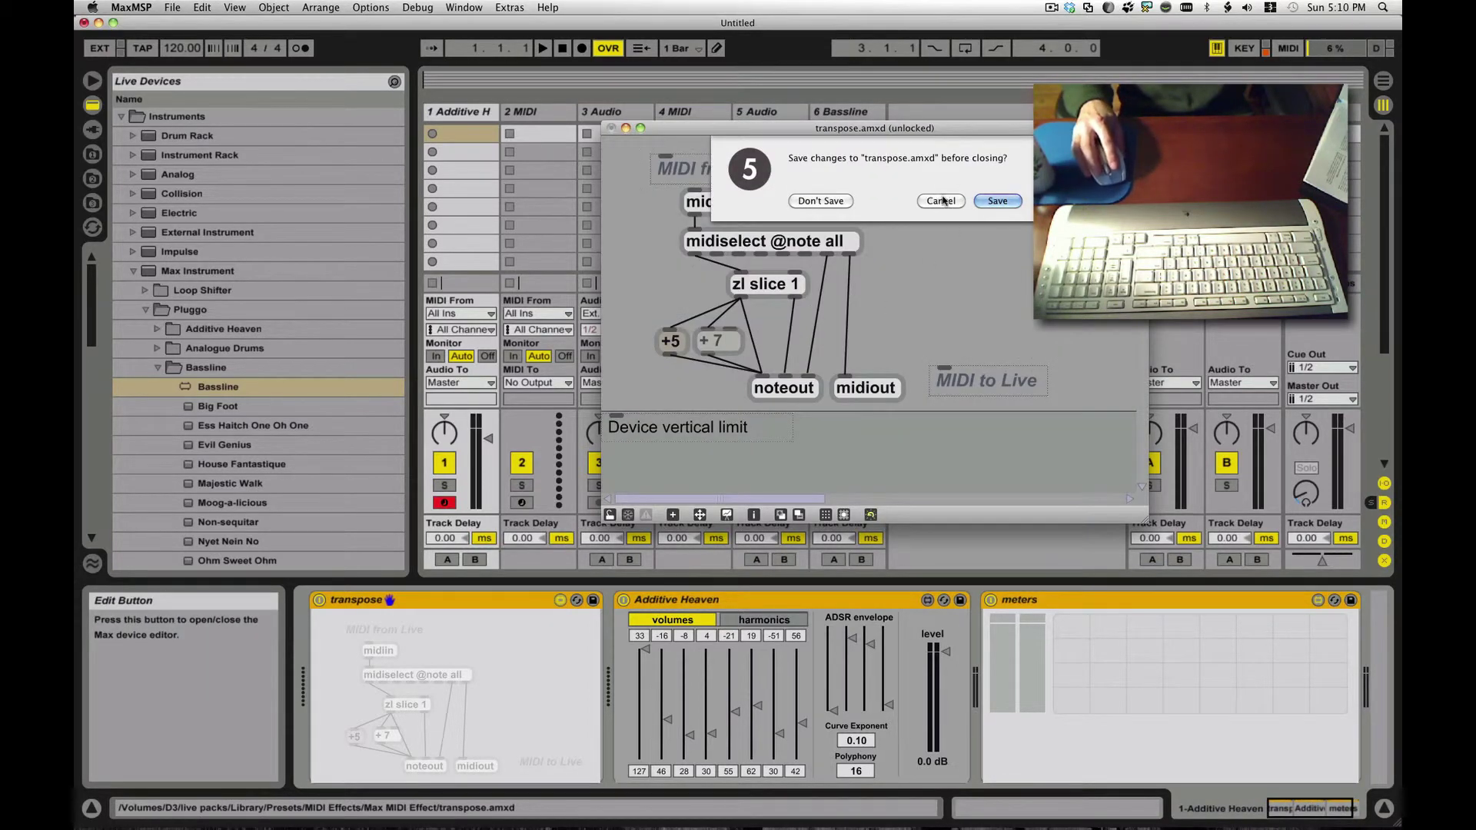
pyautogui.click(941, 201)
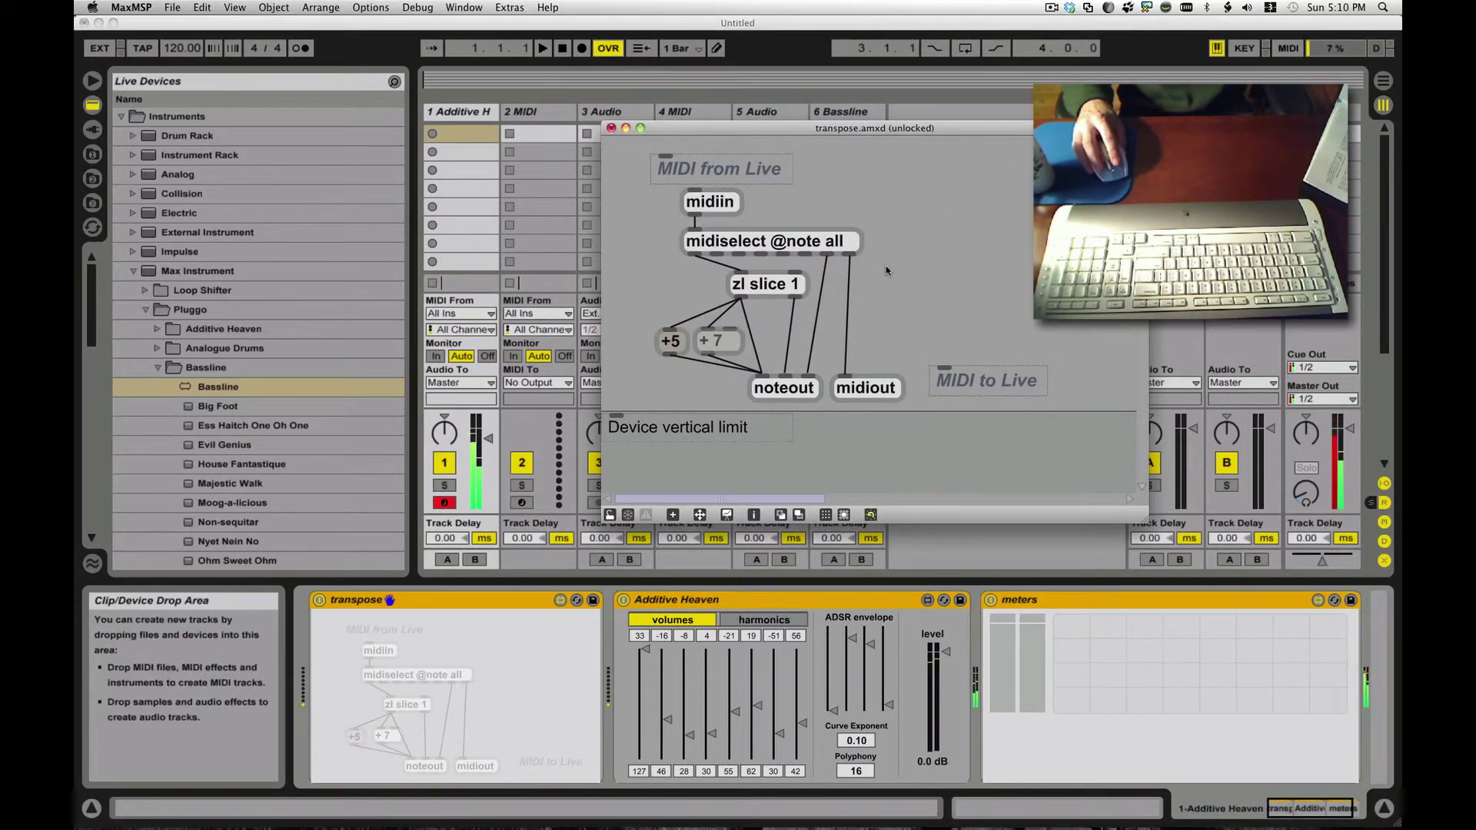
# - Bring Live forward, select the transpose device, and reopen its patch without saving
pyautogui.click(947, 650)
pyautogui.moveTo(947, 651); pyautogui.dragTo(947, 676)
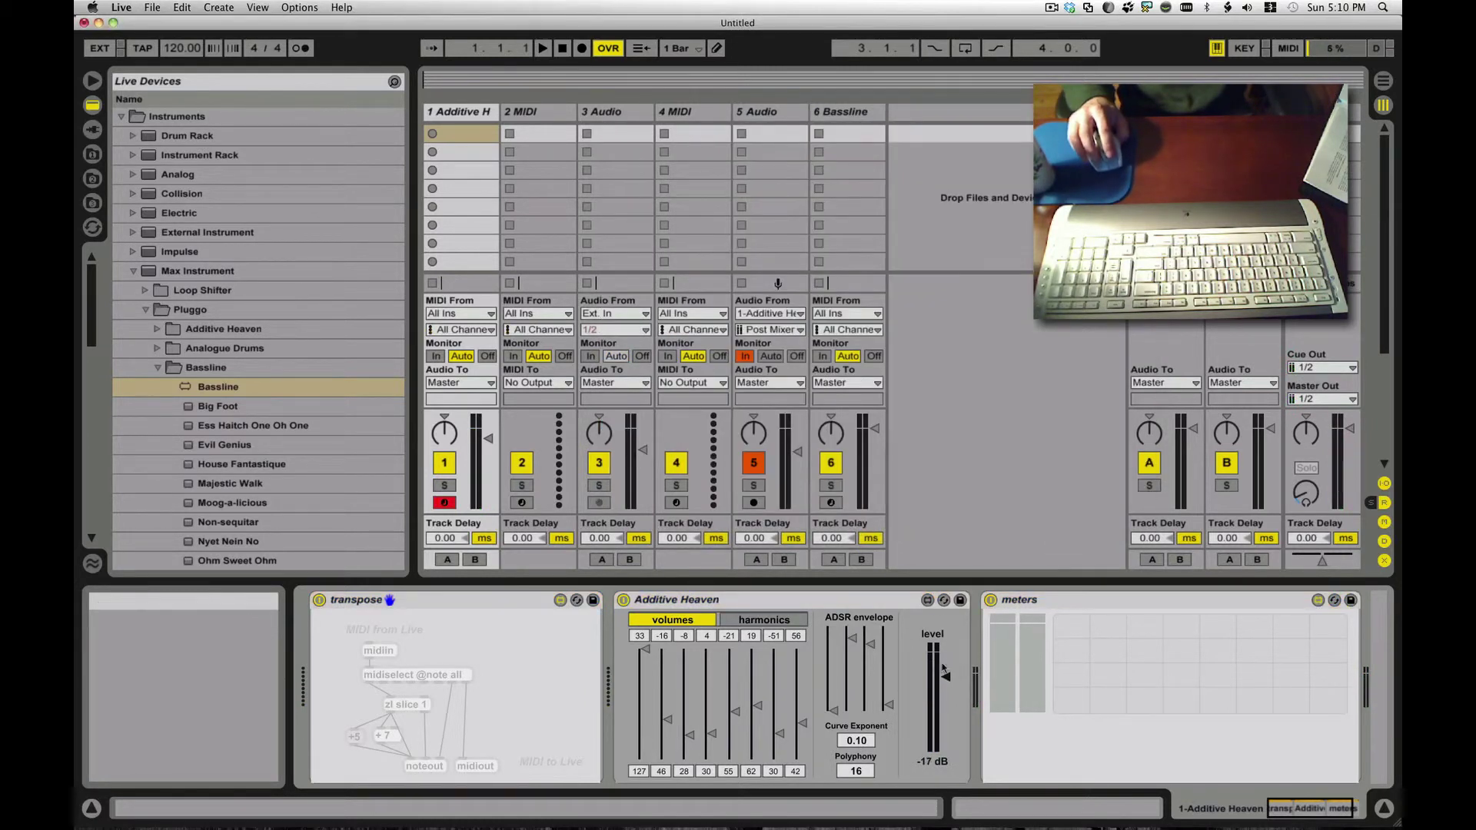
pyautogui.click(498, 603)
pyautogui.click(560, 600)
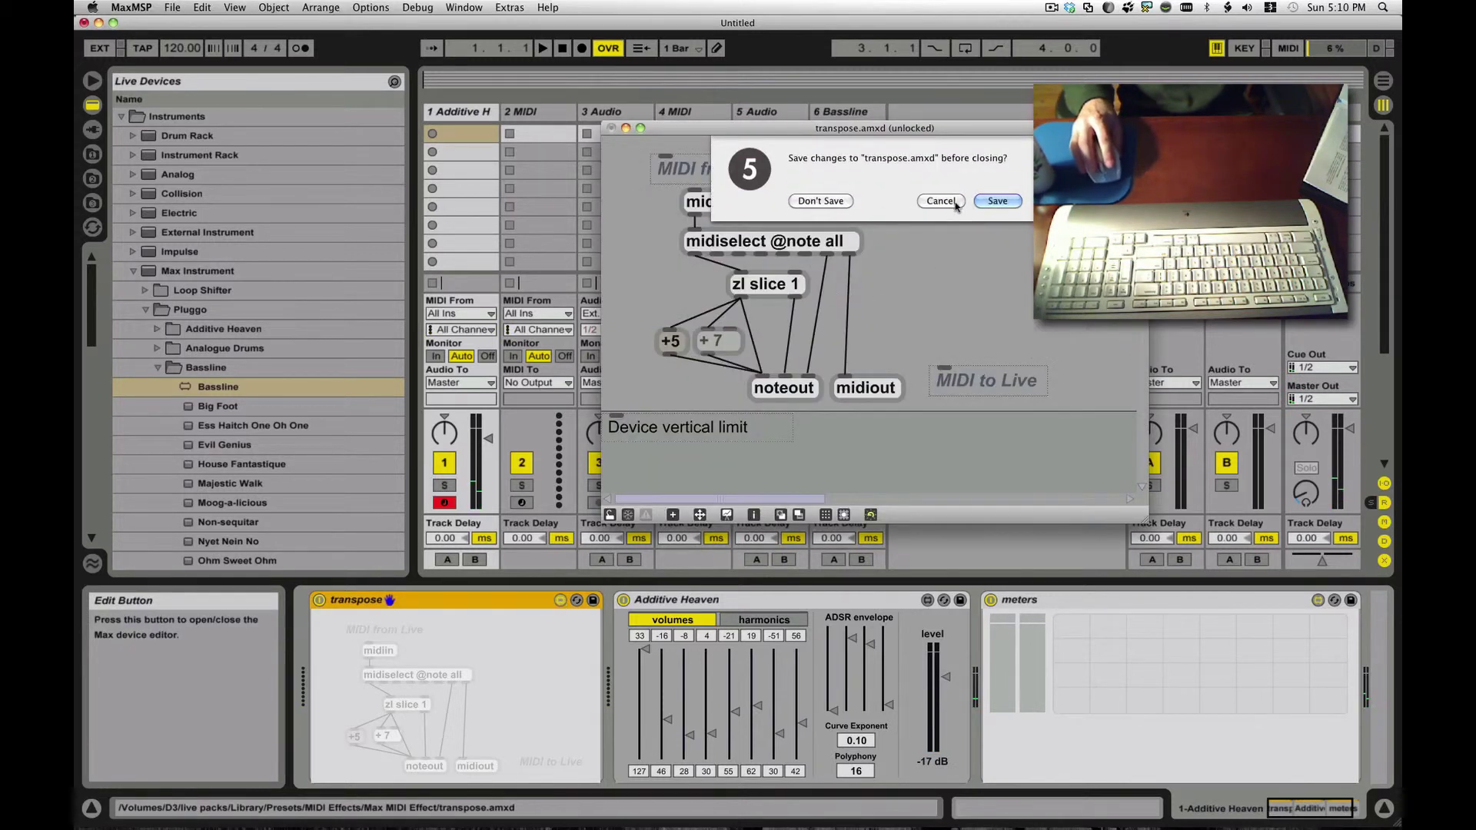
pyautogui.click(955, 203)
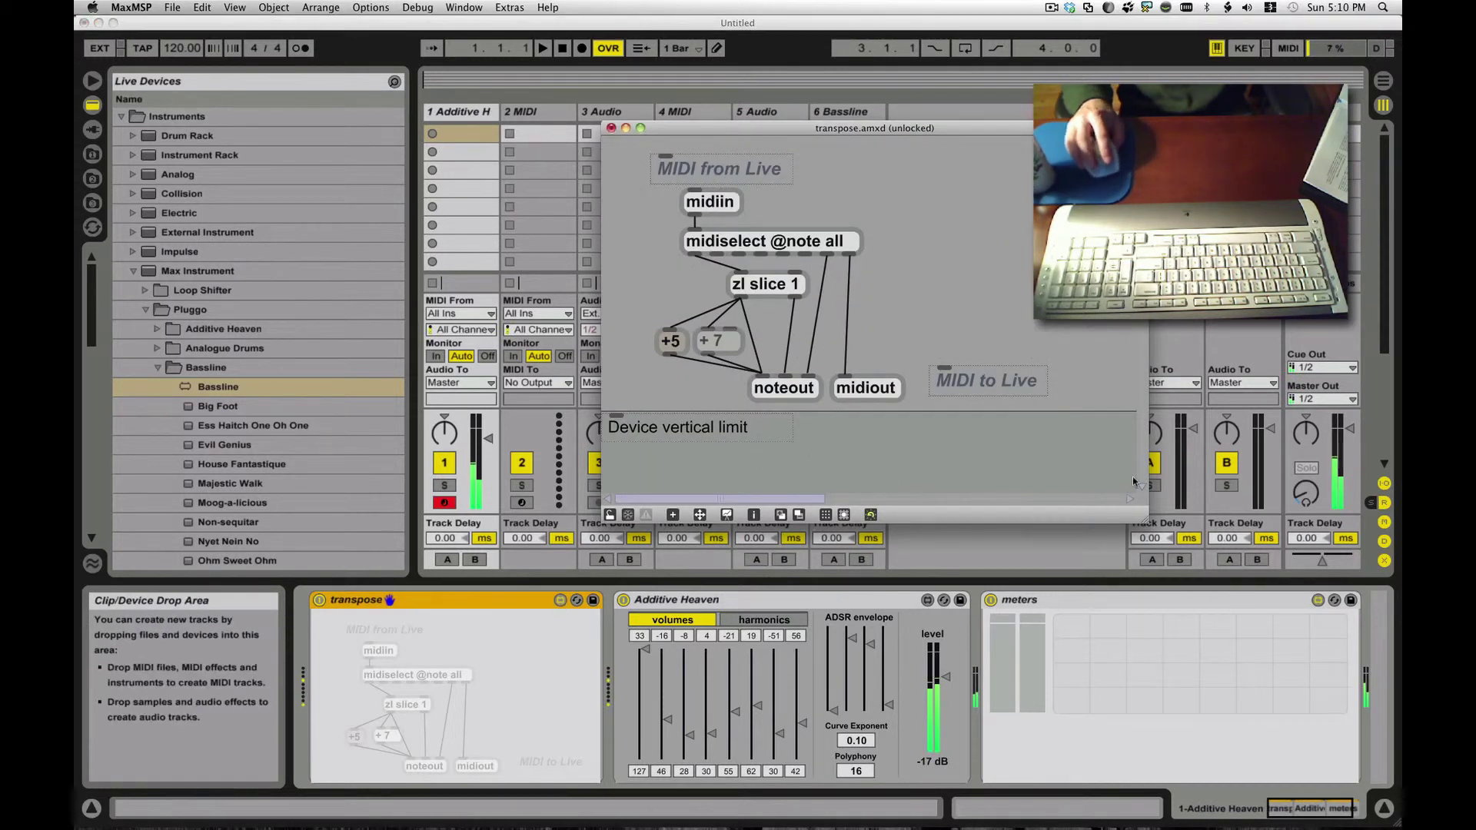
# - Delete the cord into + 7 and rewire zl slice 1's left outlet to the + 7 box
pyautogui.click(722, 314)
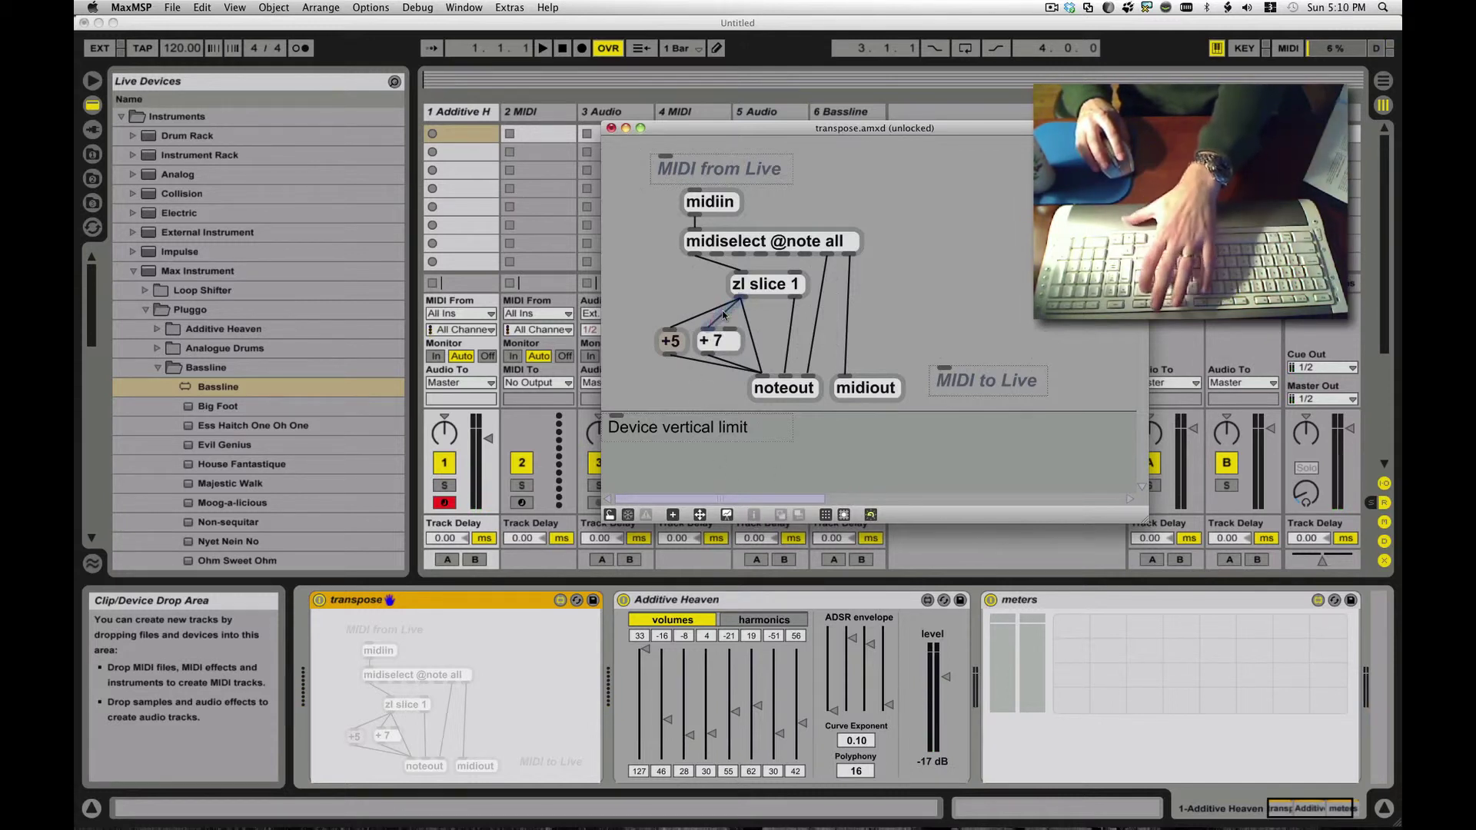
pyautogui.press('BackSpace')
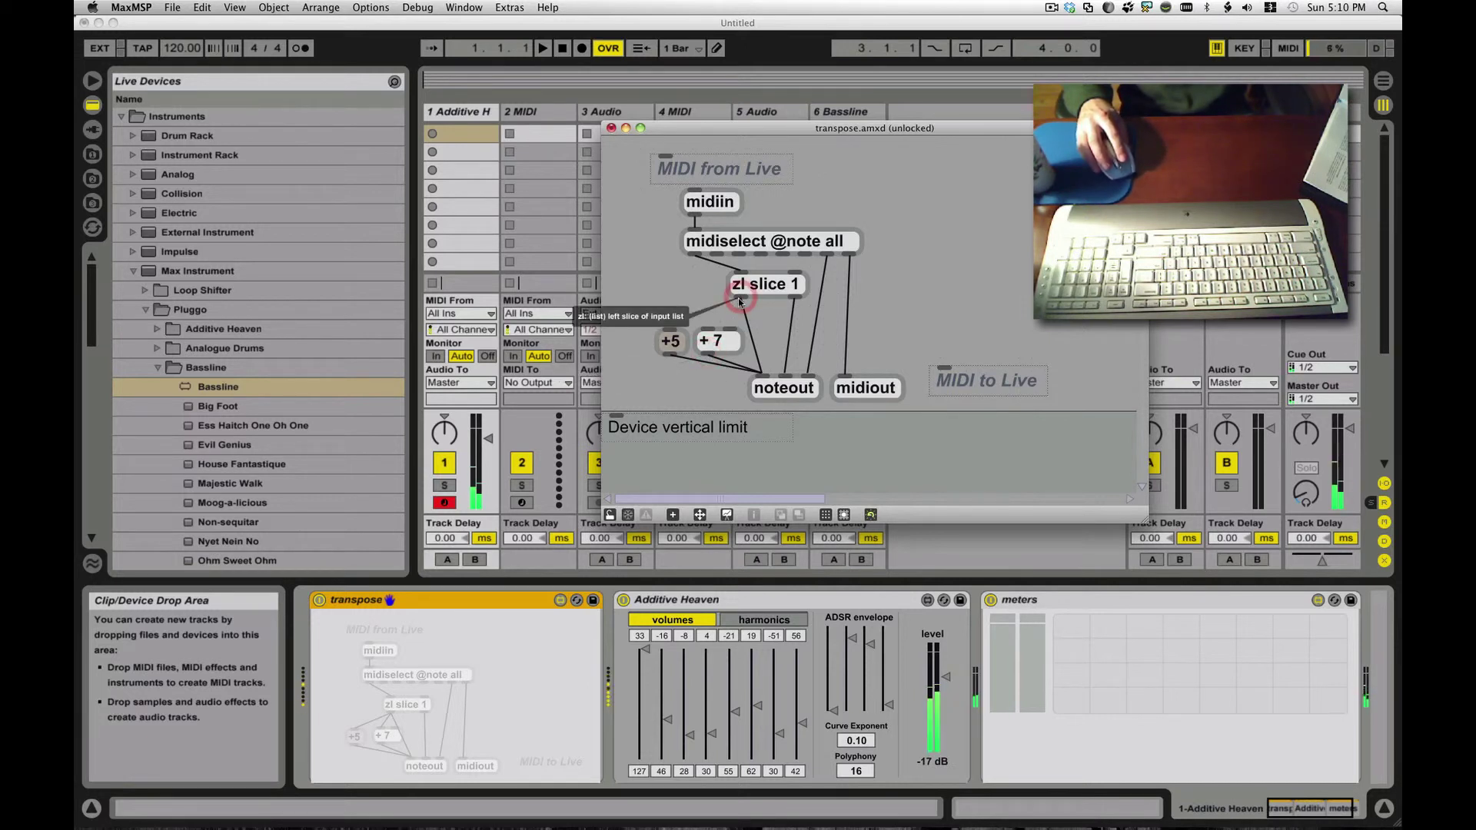
pyautogui.moveTo(739, 301); pyautogui.dragTo(678, 339)
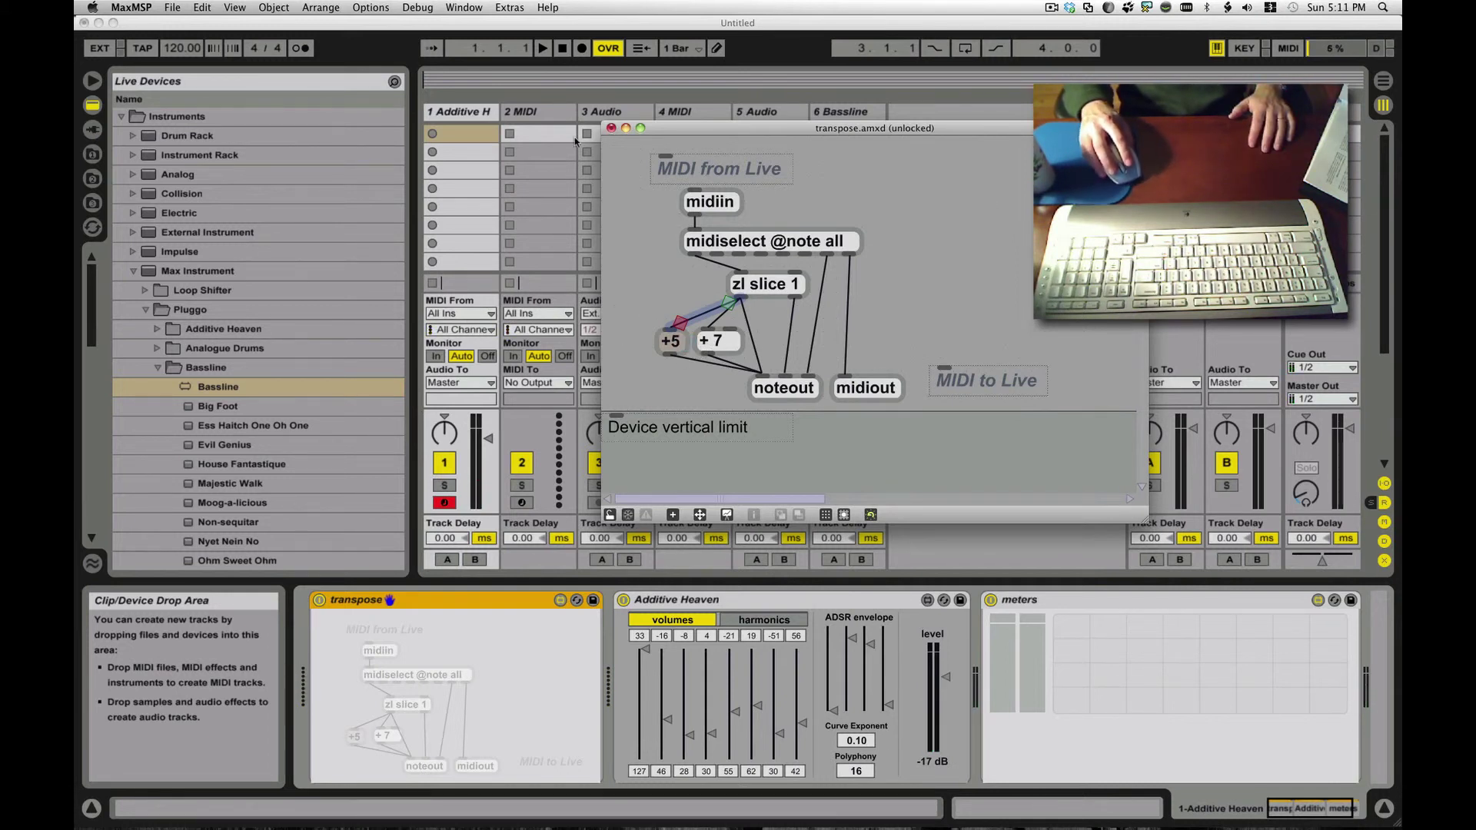
# - Close the transpose patch, saving the changes to transpose.amxd
pyautogui.click(611, 129)
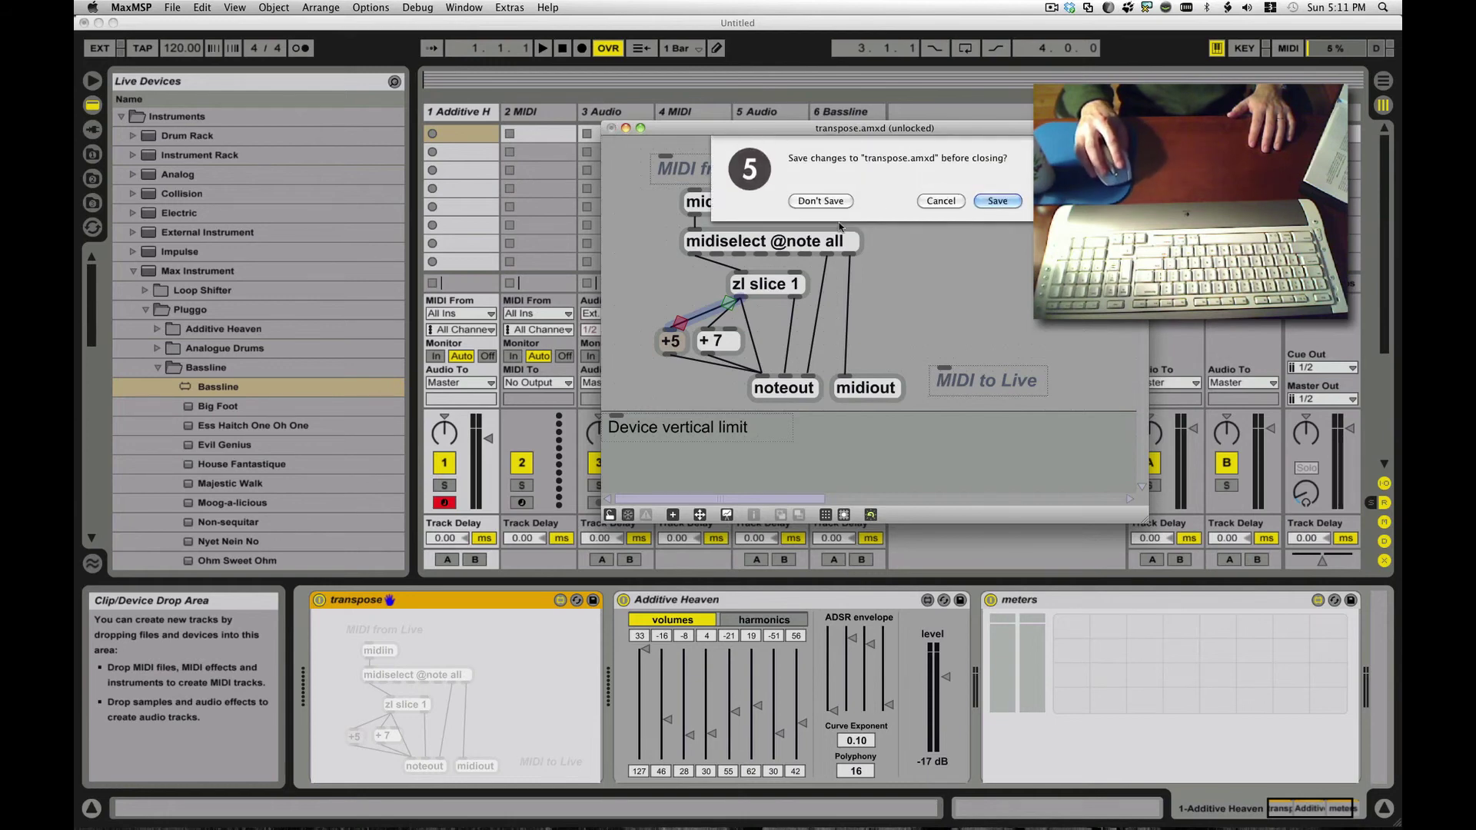
pyautogui.click(996, 202)
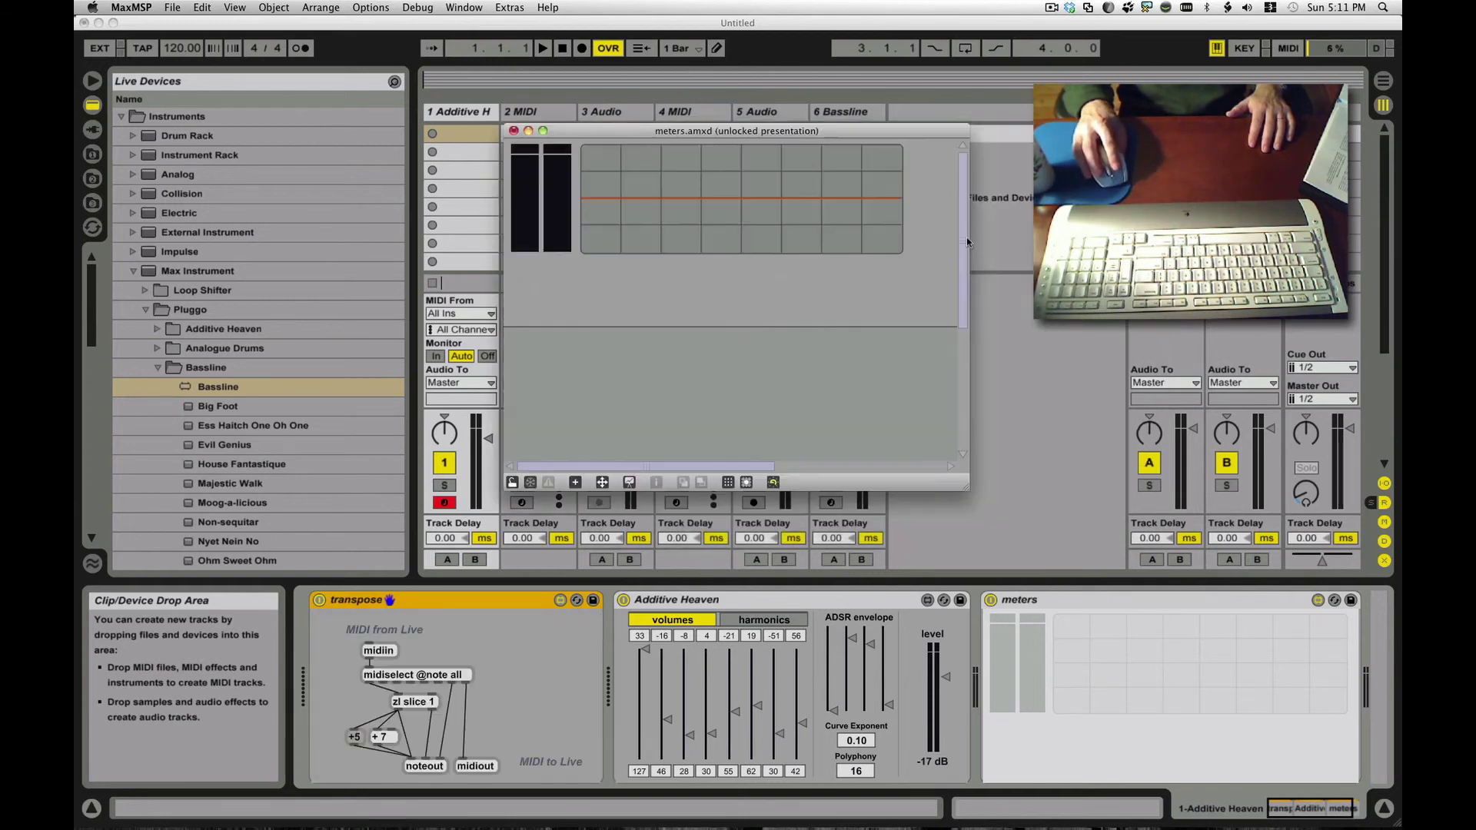